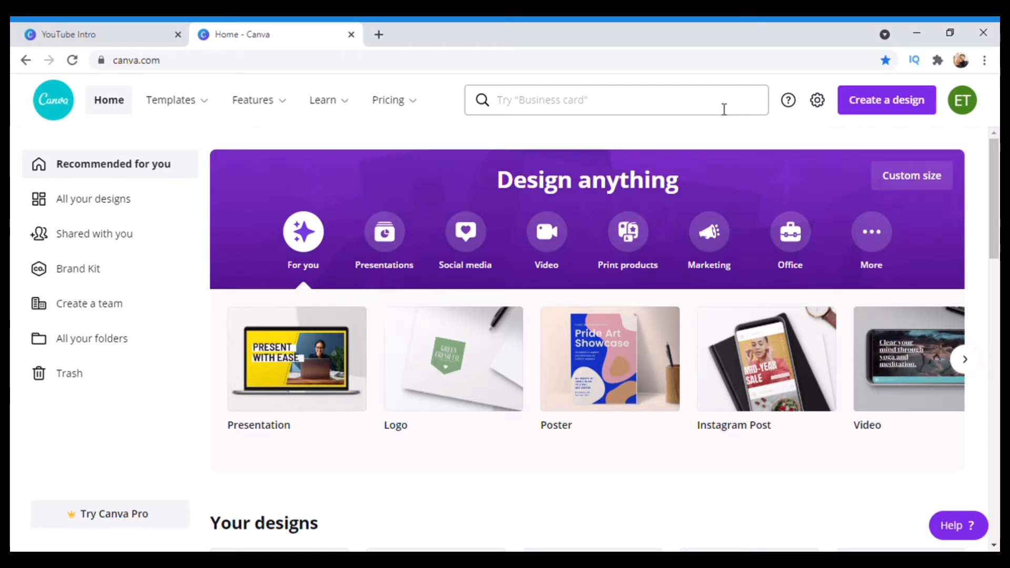
Search for 'youtube intro' and create a blank 1080p YouTube Intro design
{"action": "left_click", "coordinate": [680, 113]}
{"action": "type", "text": "yo"}
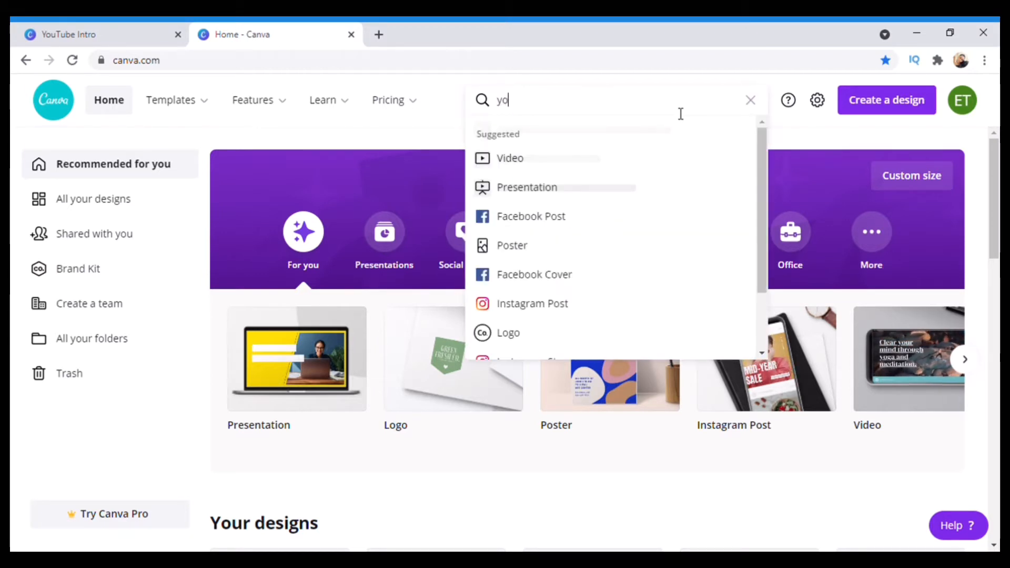
{"action": "type", "text": "utube int"}
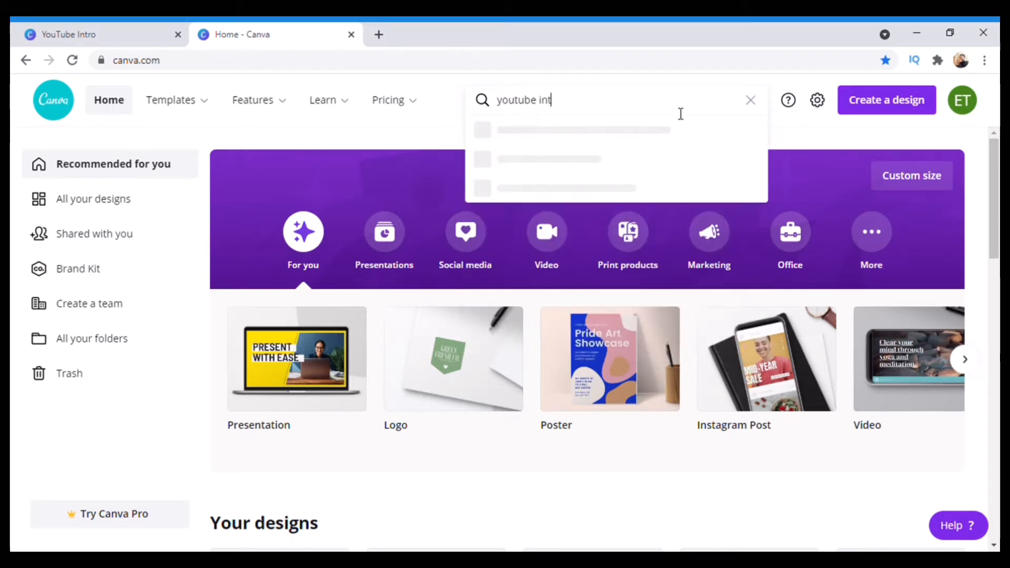
{"action": "type", "text": "ro"}
{"action": "key", "text": "Return"}
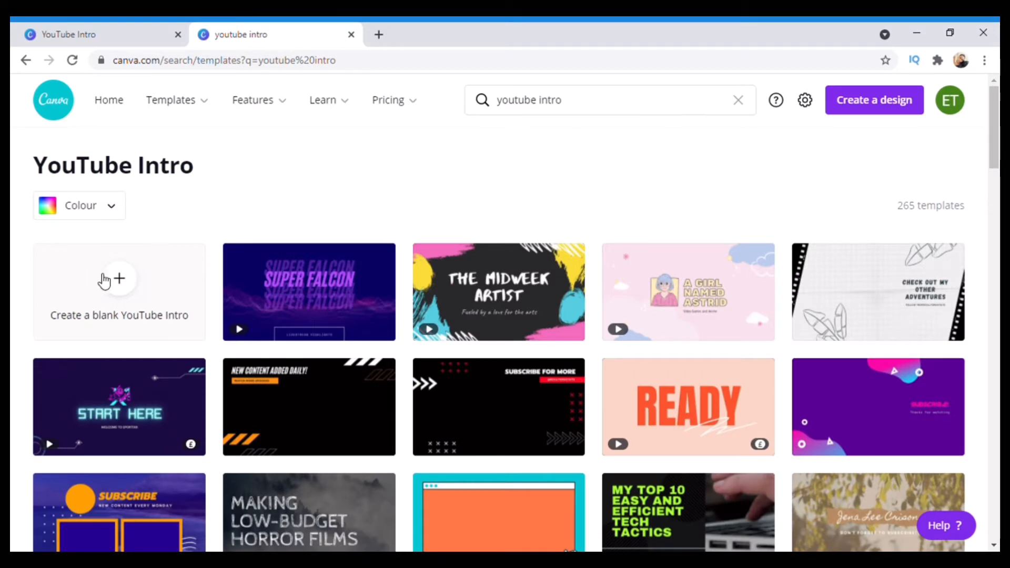
{"action": "left_click", "coordinate": [139, 286]}
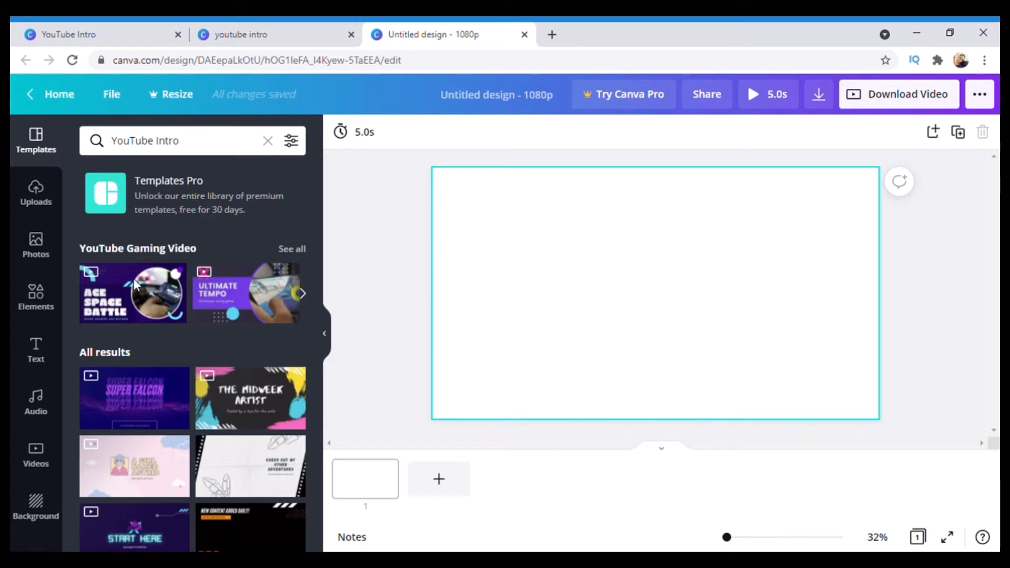
Search stock photos for 'marble' and add a grey-veined marble photo to the canvas
{"action": "left_click", "coordinate": [35, 243]}
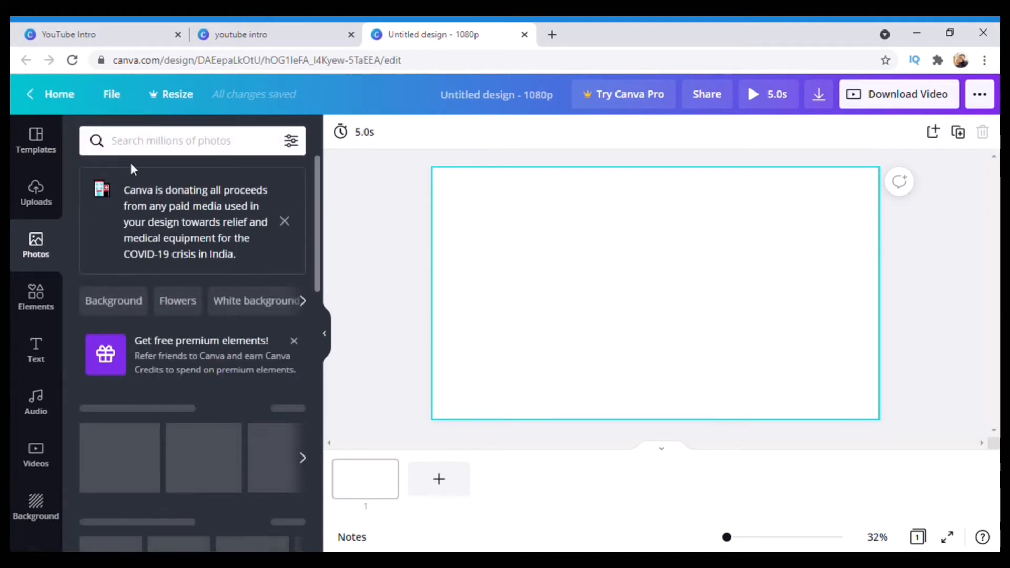
{"action": "left_click", "coordinate": [154, 142]}
{"action": "type", "text": "m"}
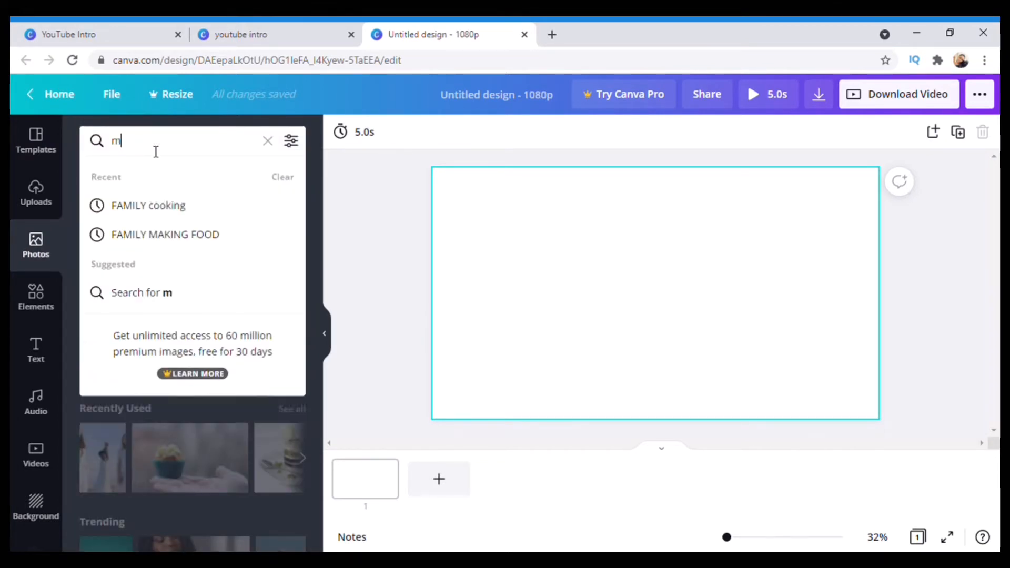
{"action": "type", "text": "arble"}
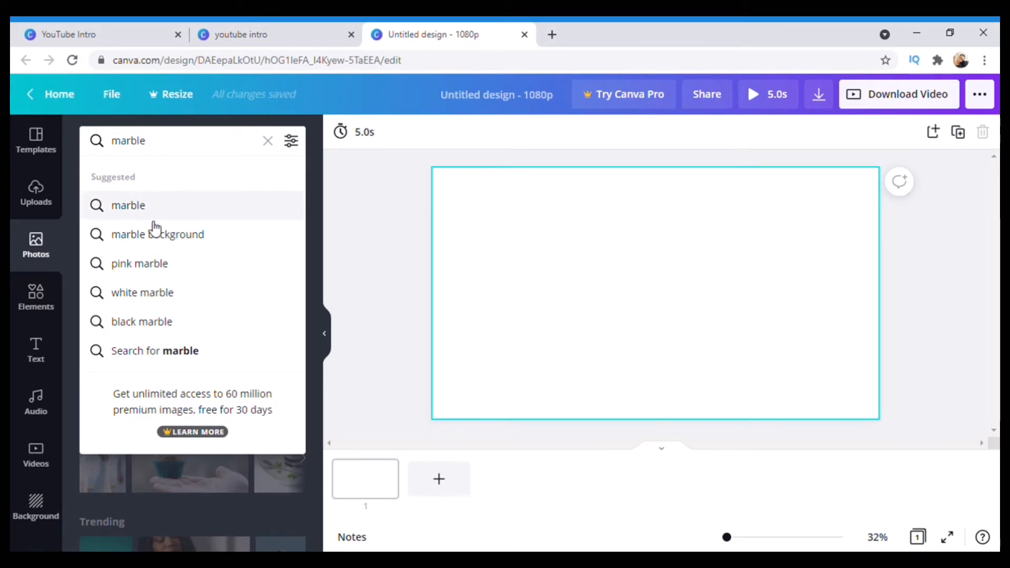
{"action": "left_click", "coordinate": [169, 207]}
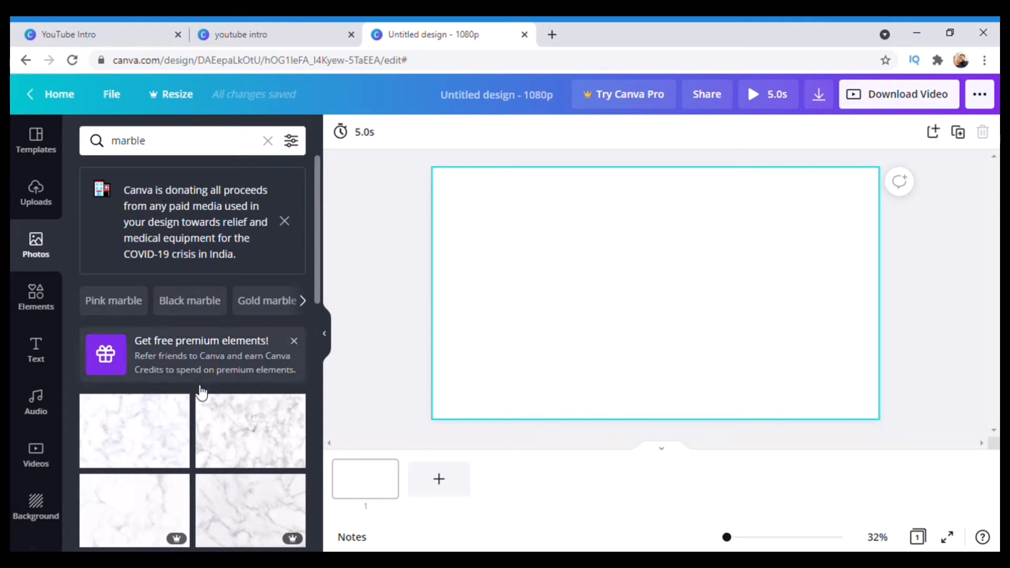
{"action": "scroll", "coordinate": [203, 421], "scroll_direction": "down", "scroll_amount": 4}
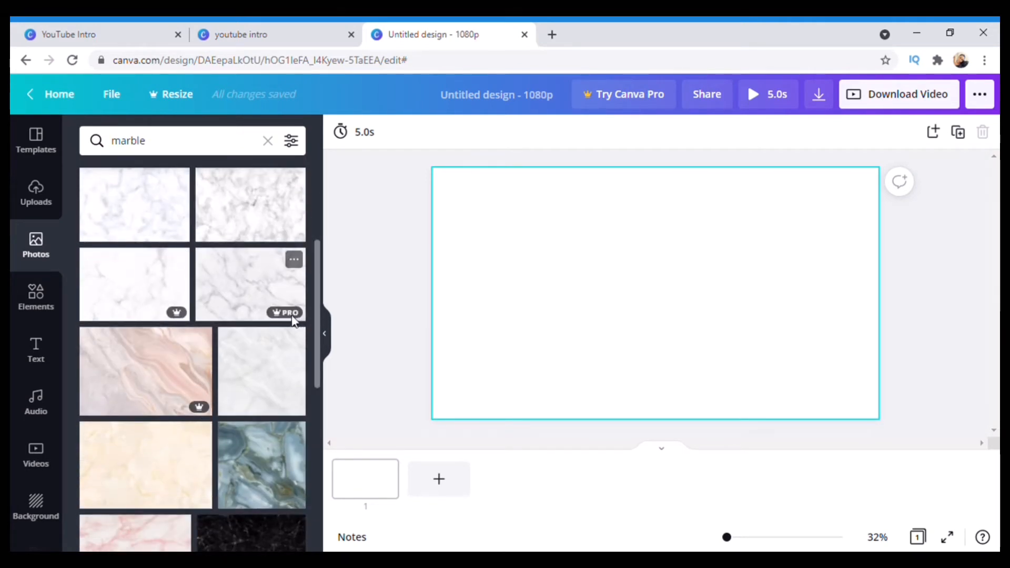
{"action": "mouse_move", "coordinate": [290, 316]}
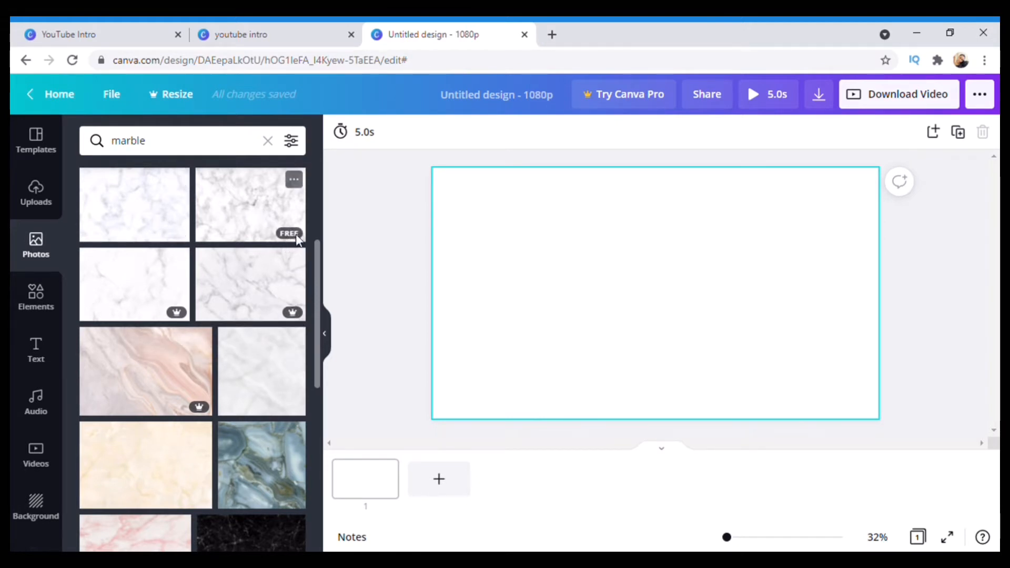
{"action": "left_click", "coordinate": [167, 229]}
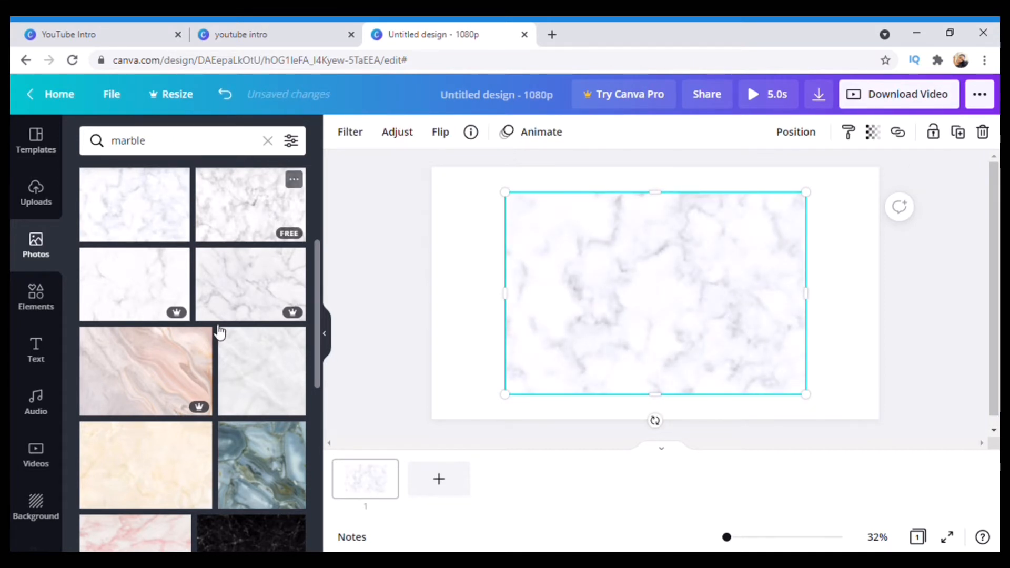
Swap the canvas photo through other marble images, ending on the orange beige marble
{"action": "scroll", "coordinate": [219, 332], "scroll_direction": "down", "scroll_amount": 5}
{"action": "scroll", "coordinate": [220, 332], "scroll_direction": "down", "scroll_amount": 3}
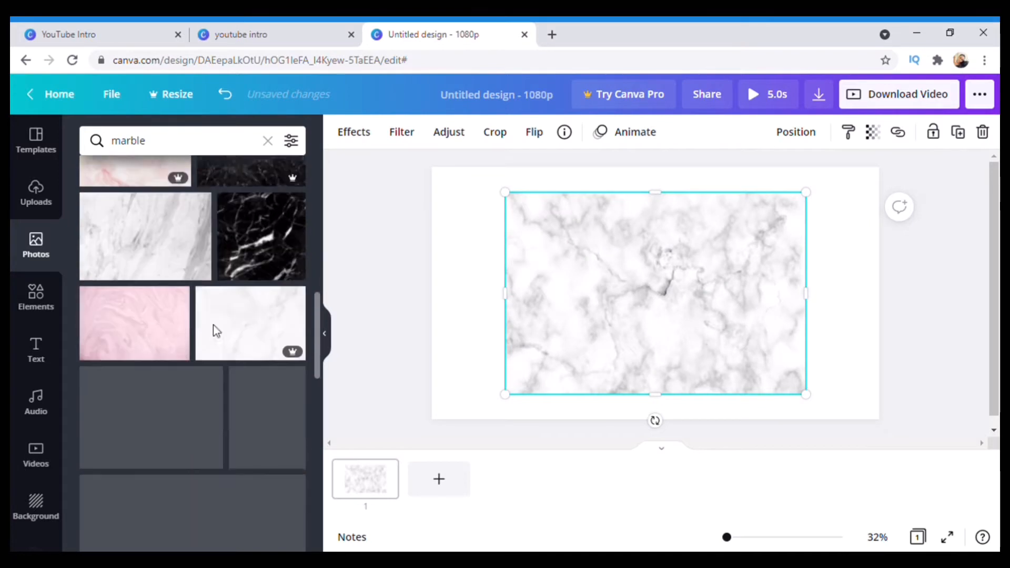
{"action": "scroll", "coordinate": [219, 332], "scroll_direction": "down", "scroll_amount": 2}
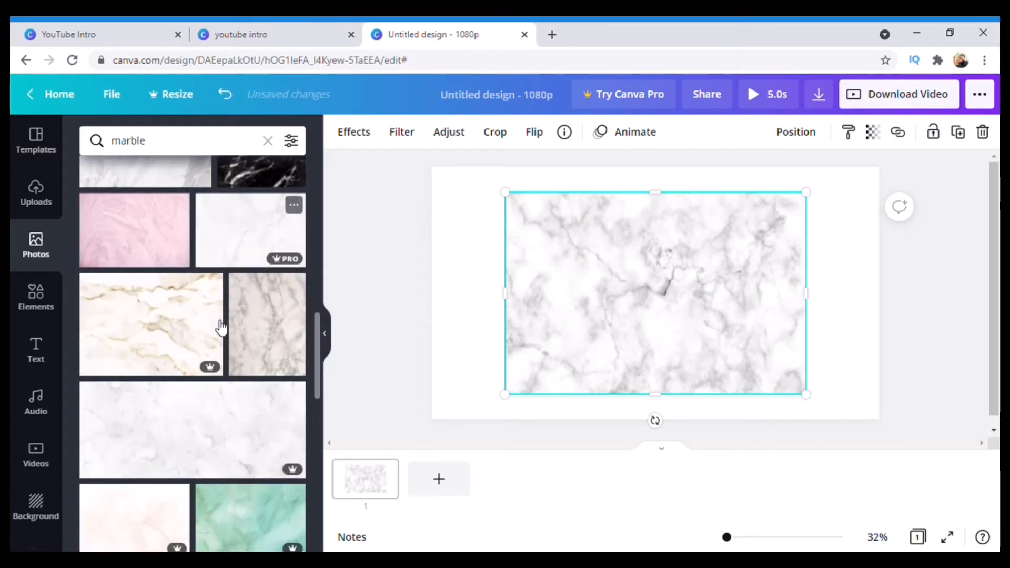
{"action": "scroll", "coordinate": [228, 393], "scroll_direction": "down", "scroll_amount": 6}
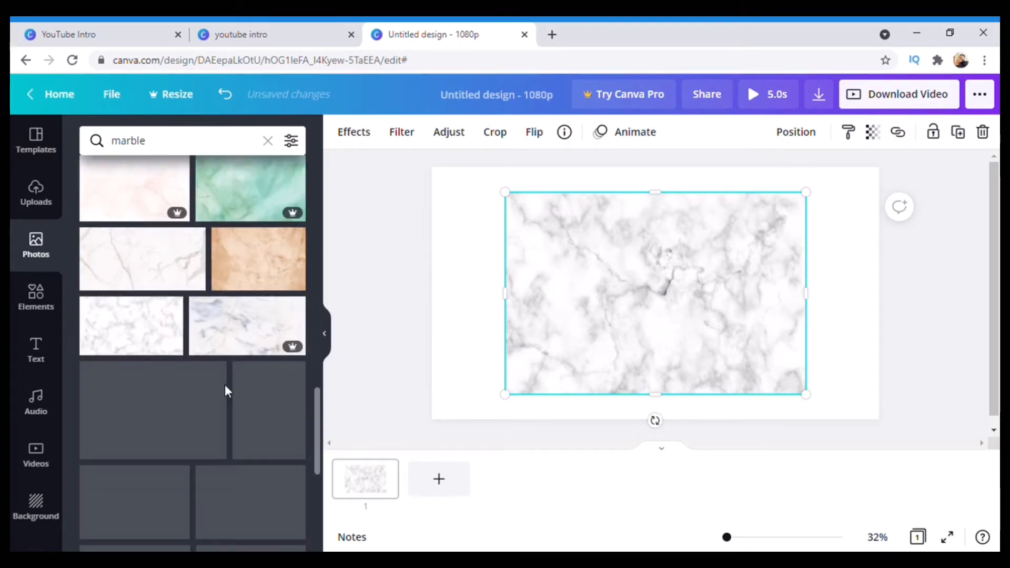
{"action": "left_click", "coordinate": [153, 304]}
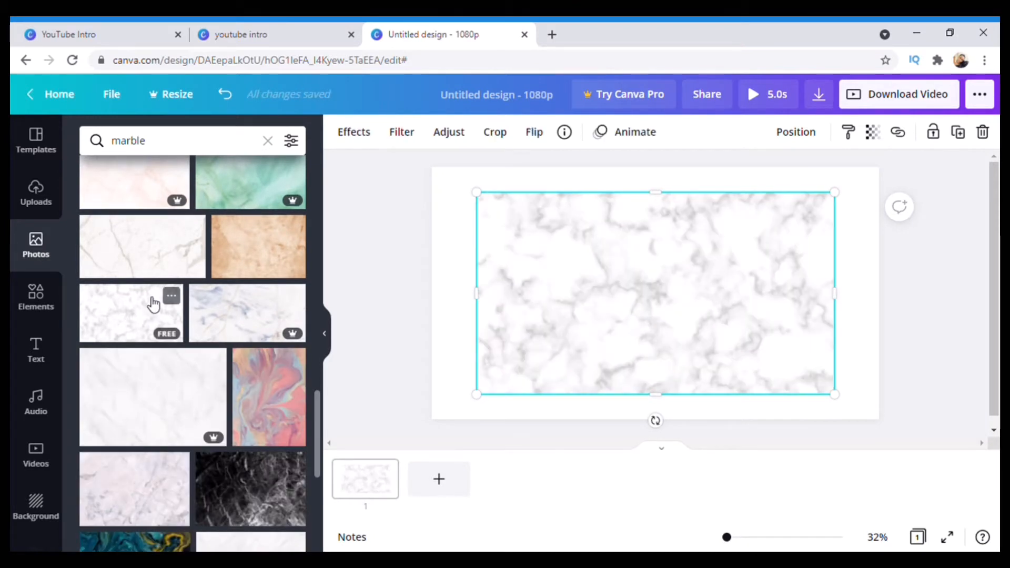
{"action": "left_click", "coordinate": [184, 258]}
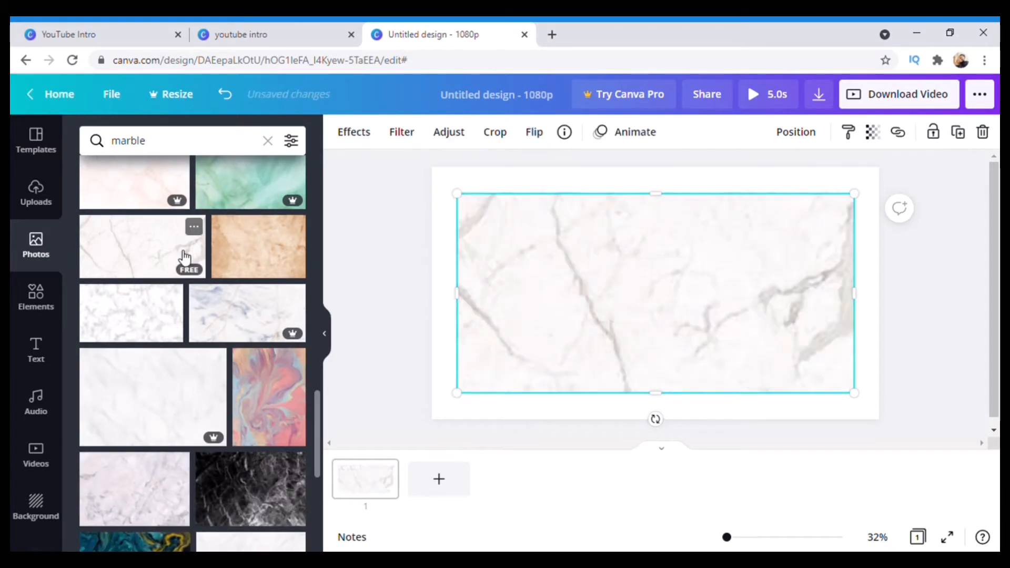
{"action": "left_click", "coordinate": [248, 261]}
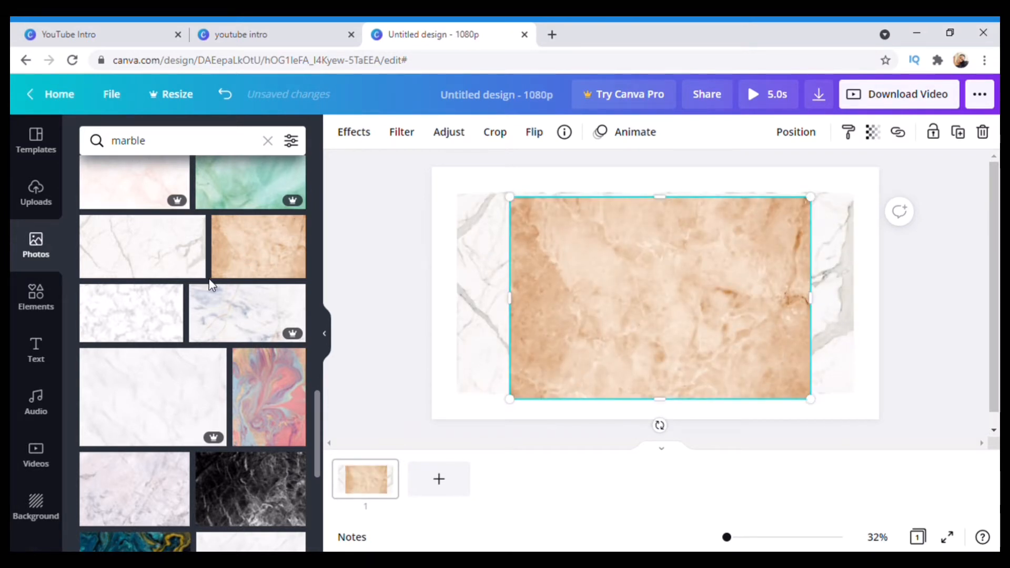
{"action": "scroll", "coordinate": [176, 316], "scroll_direction": "down", "scroll_amount": 4}
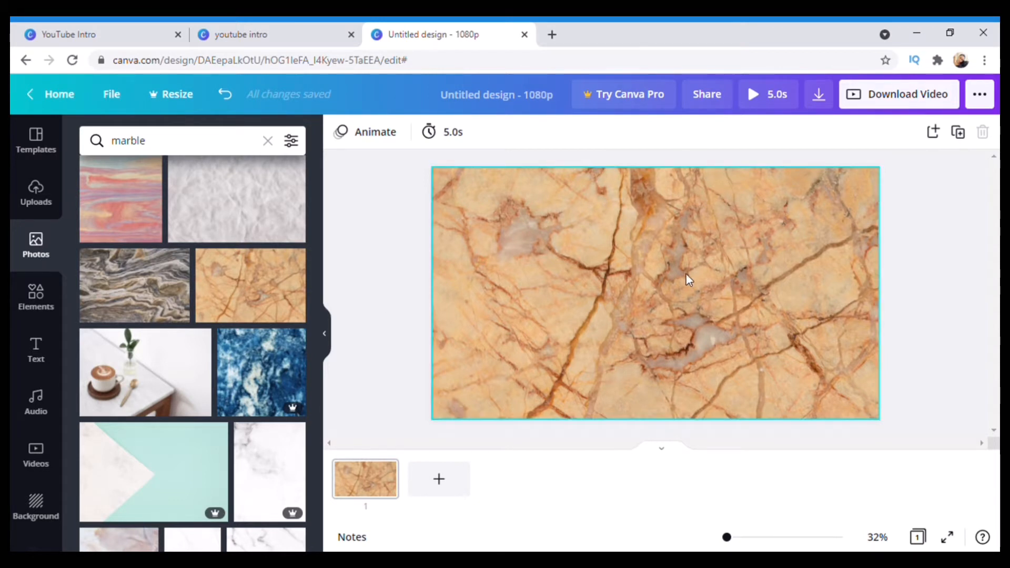
{"action": "left_click", "coordinate": [183, 146]}
Search photos for 'gold' and add a gold brush stroke to the design
{"action": "key", "text": "BackSpace"}
{"action": "key", "text": "BackSpace"}
{"action": "key", "text": "BackSpace"}
{"action": "key", "text": "BackSpace"}
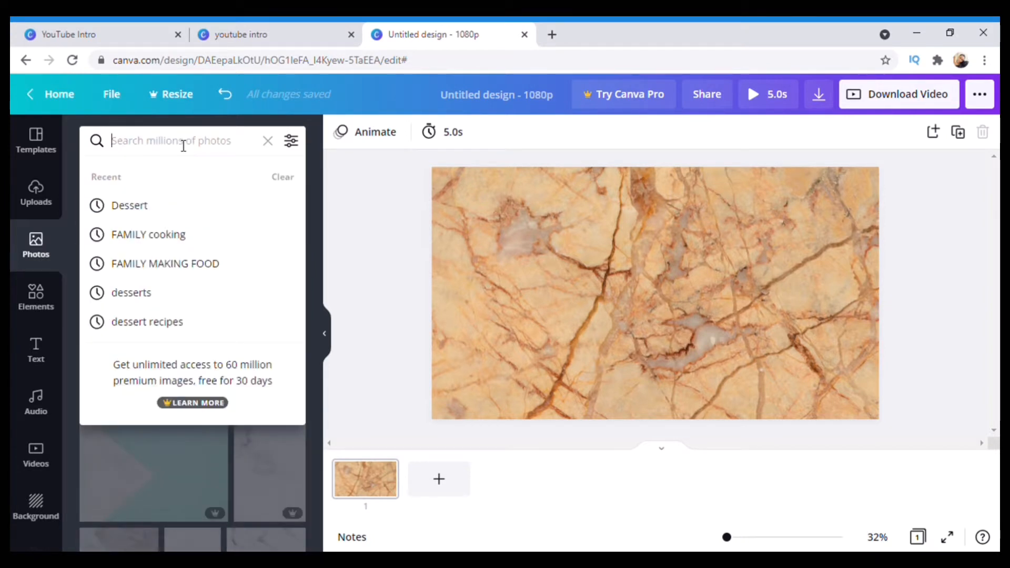
{"action": "type", "text": "gold"}
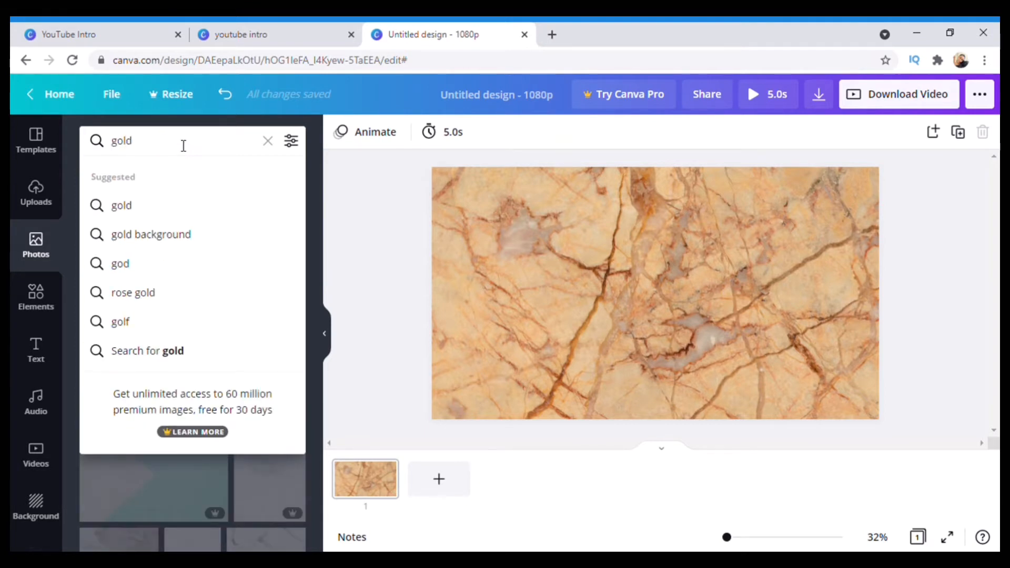
{"action": "key", "text": "Return"}
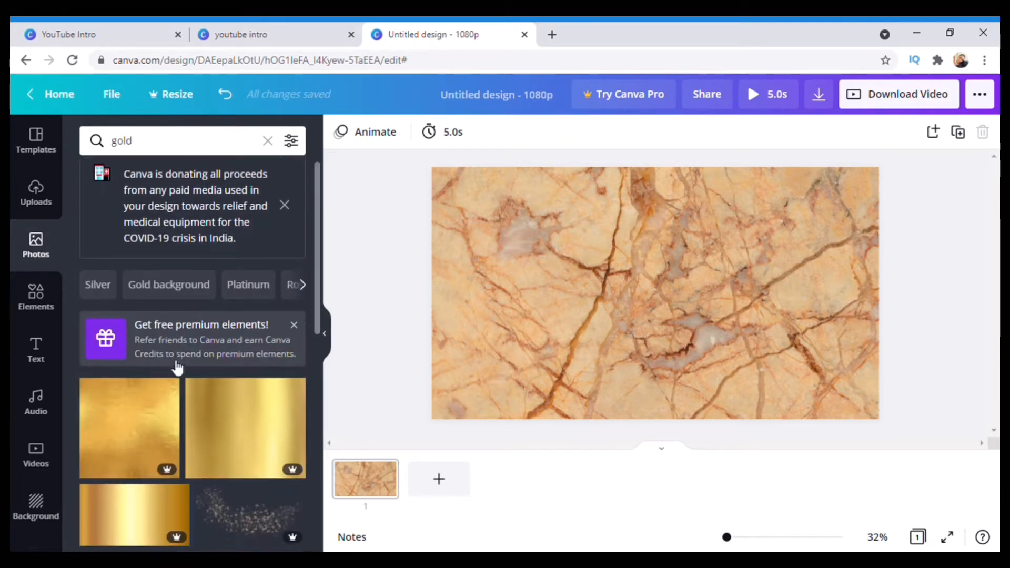
{"action": "scroll", "coordinate": [177, 368], "scroll_direction": "down", "scroll_amount": 3}
{"action": "scroll", "coordinate": [177, 368], "scroll_direction": "down", "scroll_amount": 3}
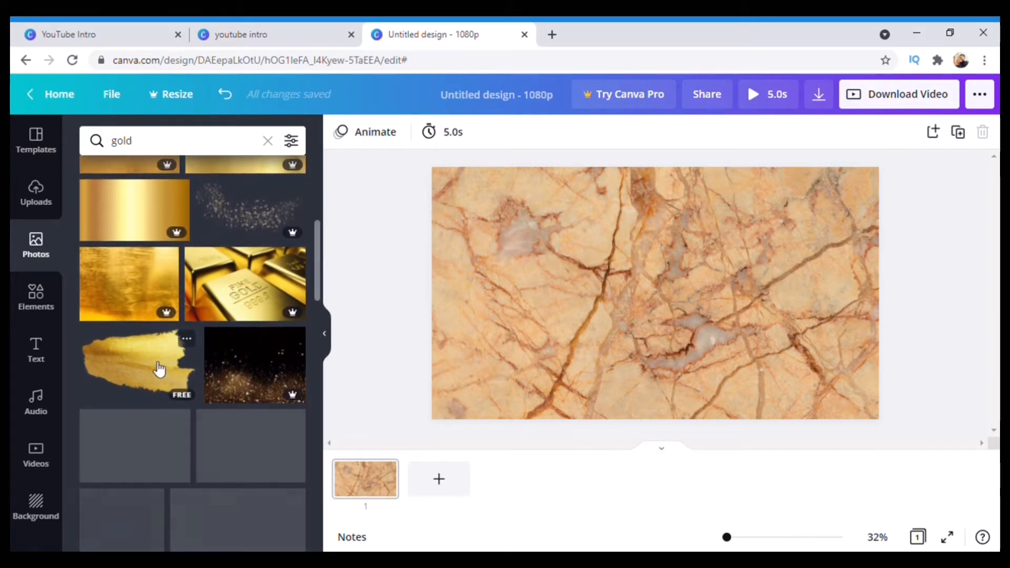
{"action": "left_click", "coordinate": [147, 366]}
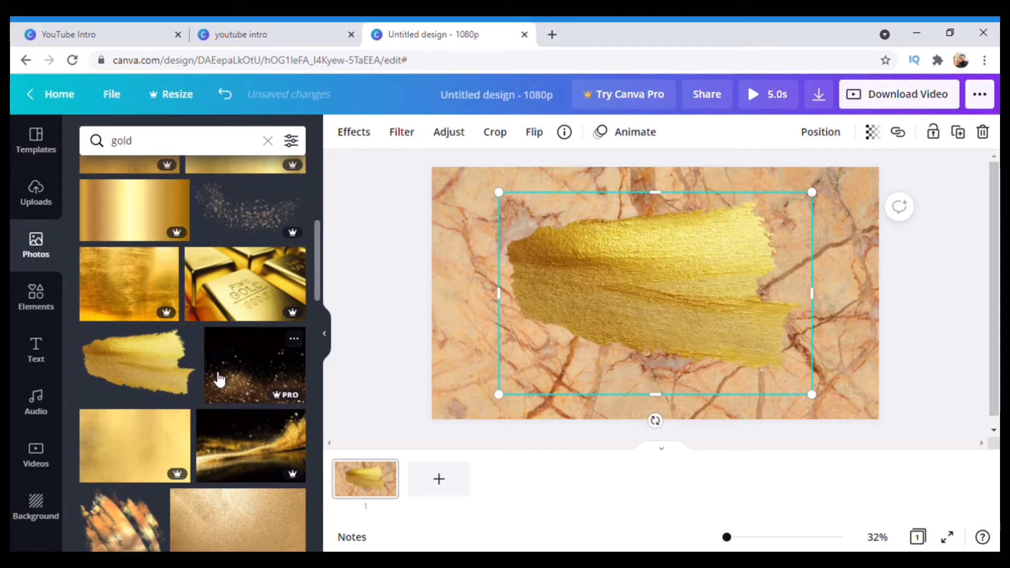
Replace that stroke with the longer gold brush stroke, centred across the canvas
{"action": "scroll", "coordinate": [219, 378], "scroll_direction": "down", "scroll_amount": 3}
{"action": "scroll", "coordinate": [220, 378], "scroll_direction": "down", "scroll_amount": 1}
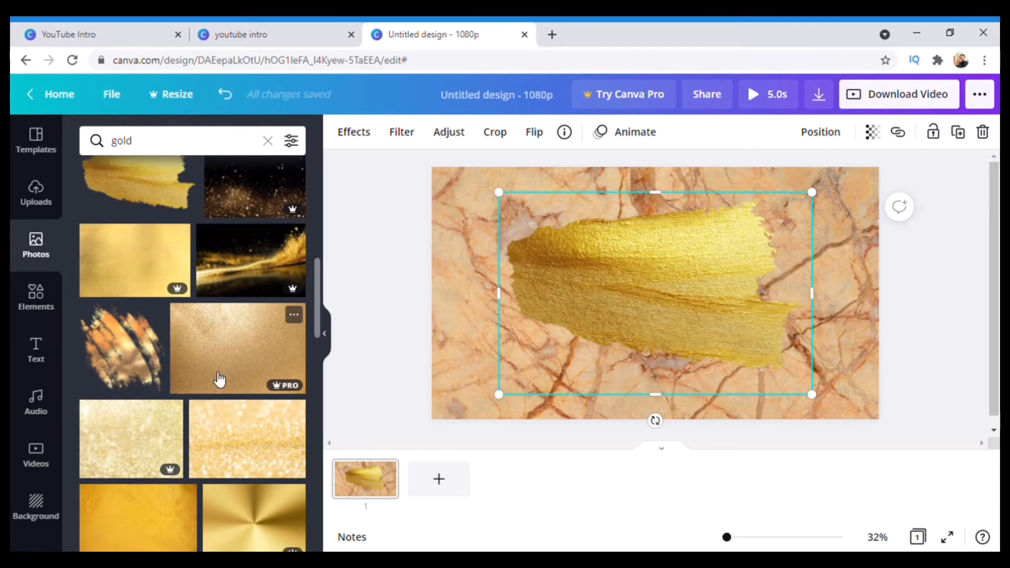
{"action": "scroll", "coordinate": [220, 378], "scroll_direction": "down", "scroll_amount": 5}
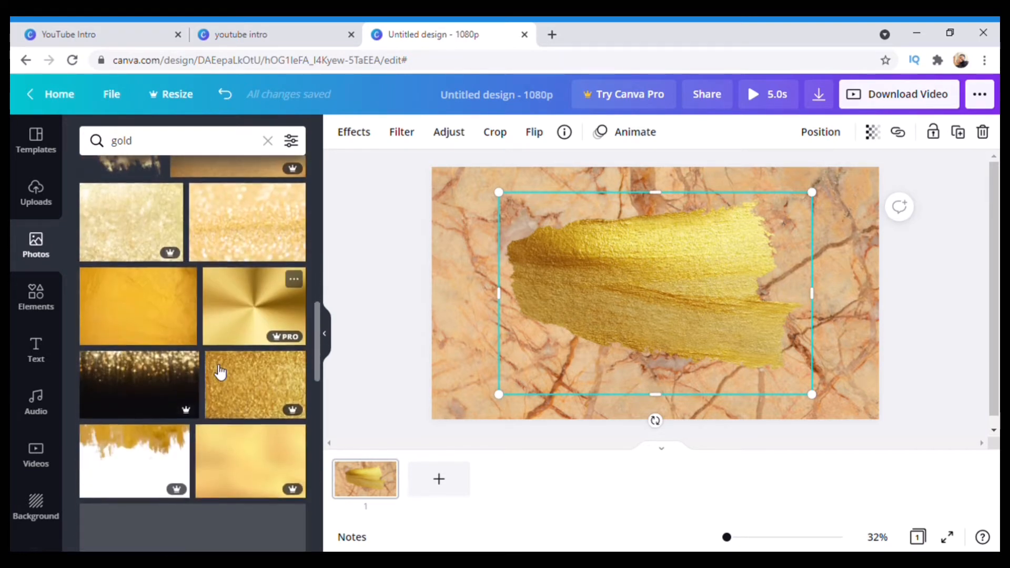
{"action": "scroll", "coordinate": [219, 372], "scroll_direction": "down", "scroll_amount": 4}
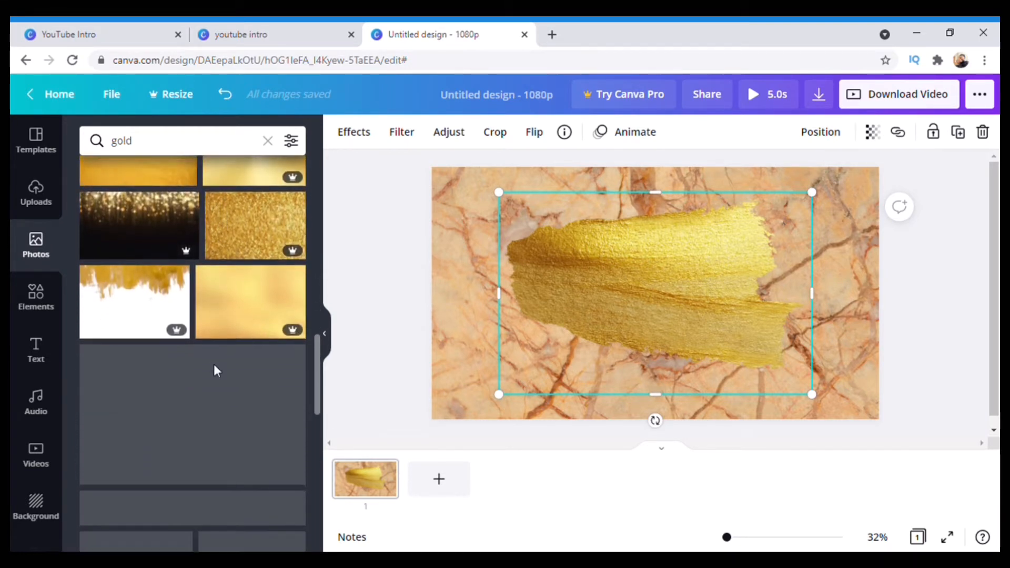
{"action": "scroll", "coordinate": [213, 364], "scroll_direction": "down", "scroll_amount": 5}
{"action": "key", "text": "Delete"}
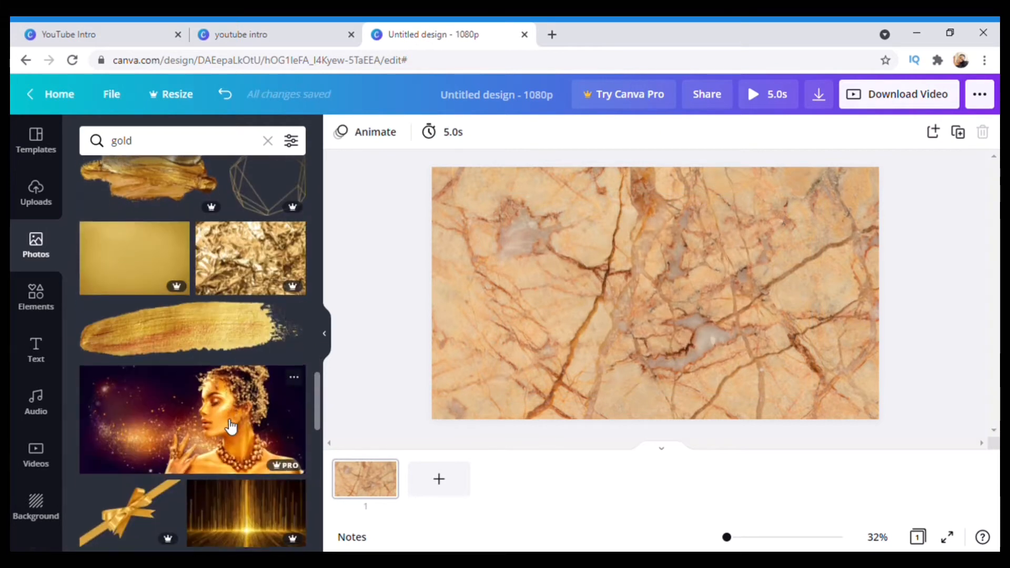
{"action": "left_click", "coordinate": [194, 327]}
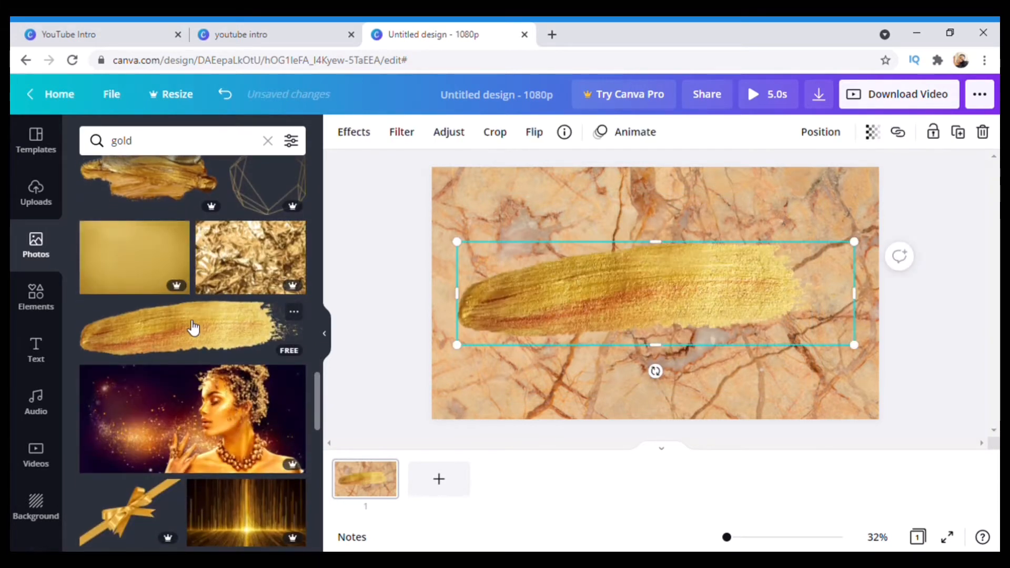
{"action": "mouse_move", "coordinate": [658, 285]}
{"action": "left_mouse_down"}
{"action": "mouse_move", "coordinate": [687, 289]}
{"action": "mouse_move", "coordinate": [664, 291]}
{"action": "left_mouse_up"}
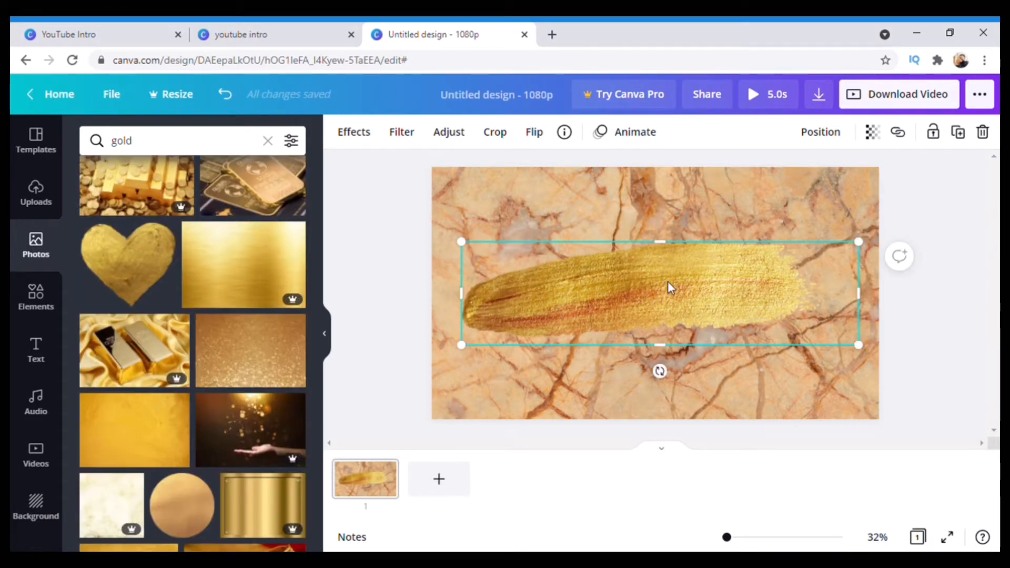
{"action": "left_click", "coordinate": [39, 348]}
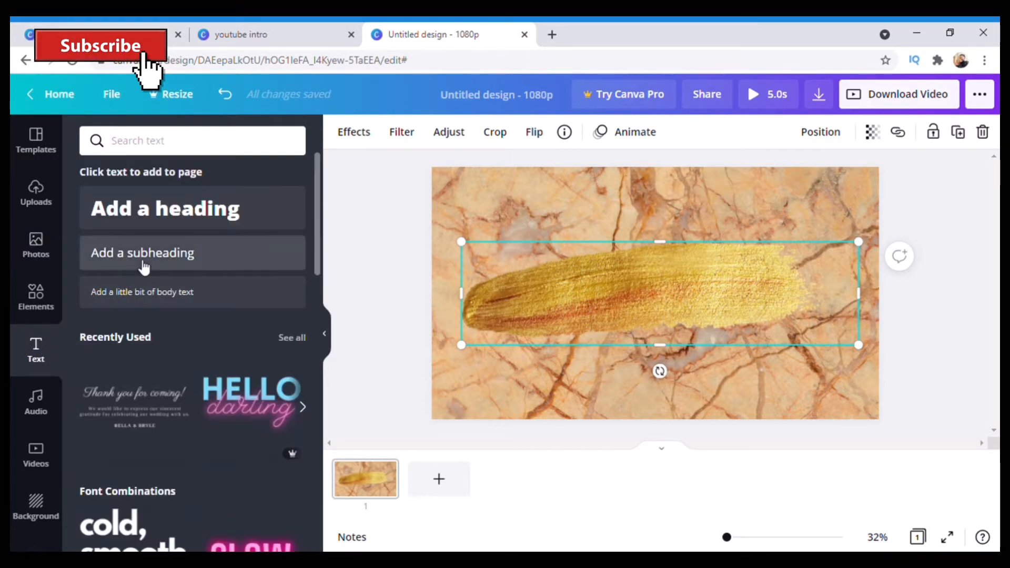
{"action": "left_click", "coordinate": [184, 243]}
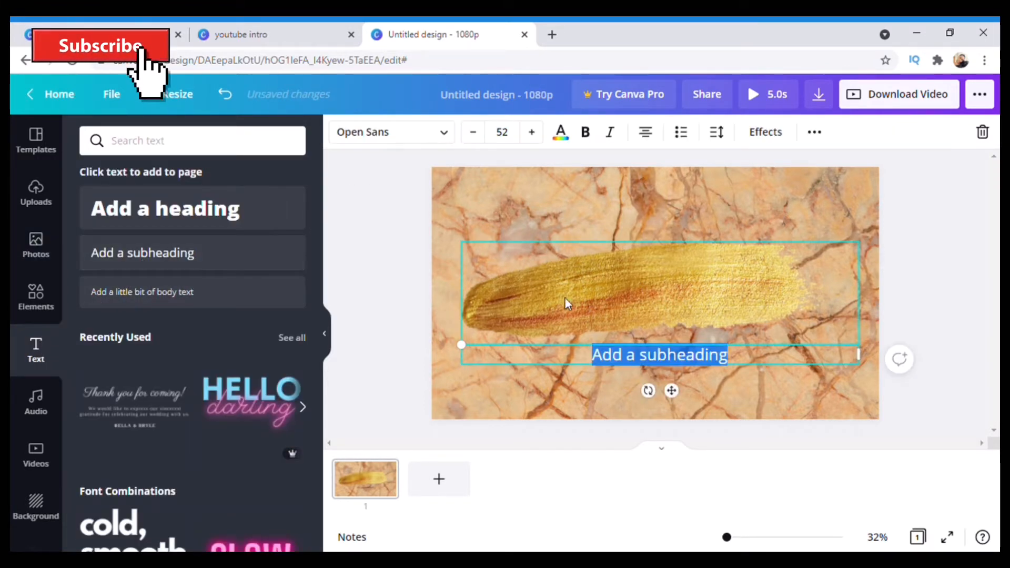
{"action": "key", "text": "BackSpace"}
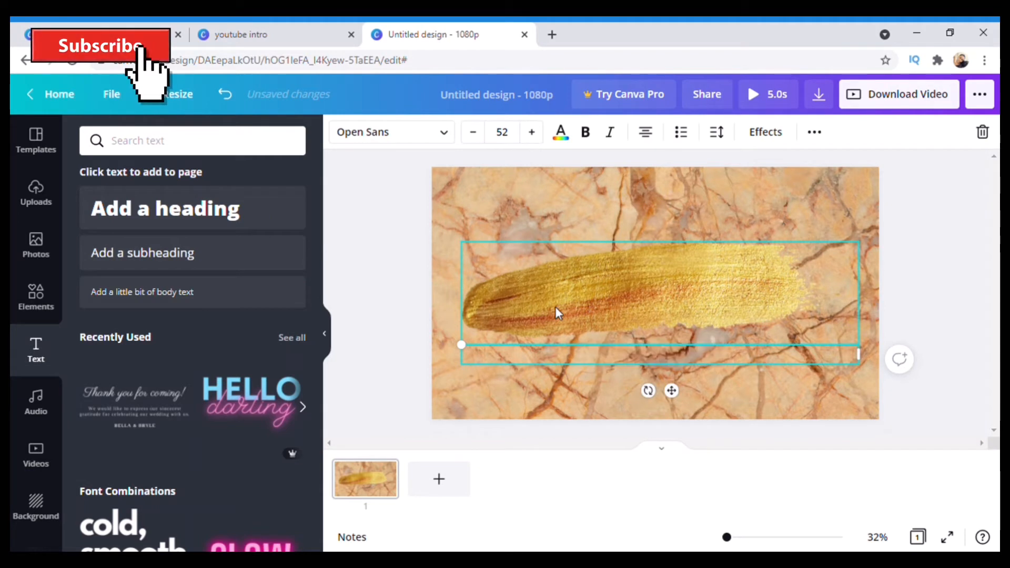
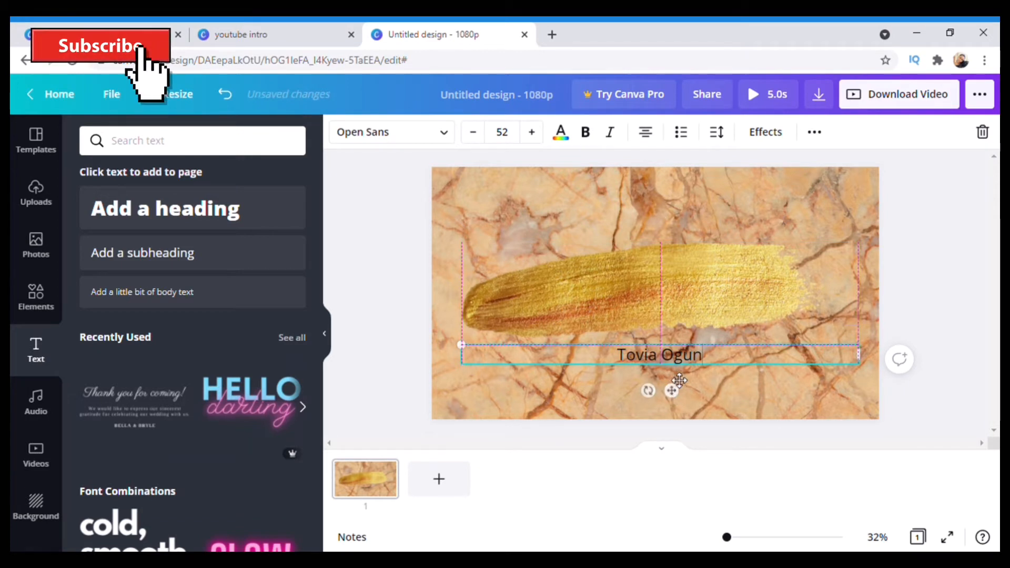
{"action": "left_click_drag", "start_coordinate": [671, 390], "coordinate": [677, 380]}
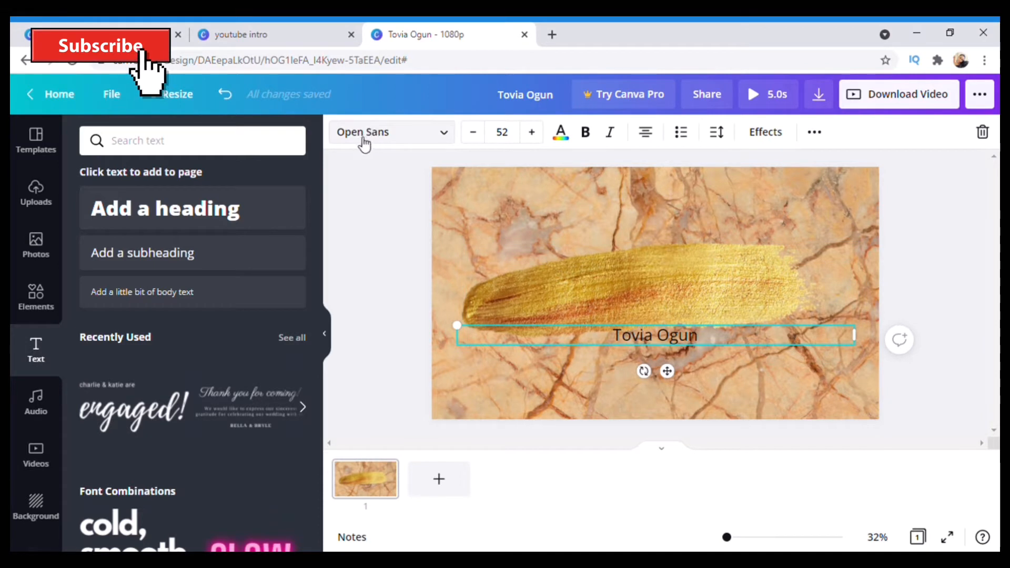
Set the name in a calligraphy script font and move it onto the gold brush stroke
{"action": "left_click", "coordinate": [405, 134]}
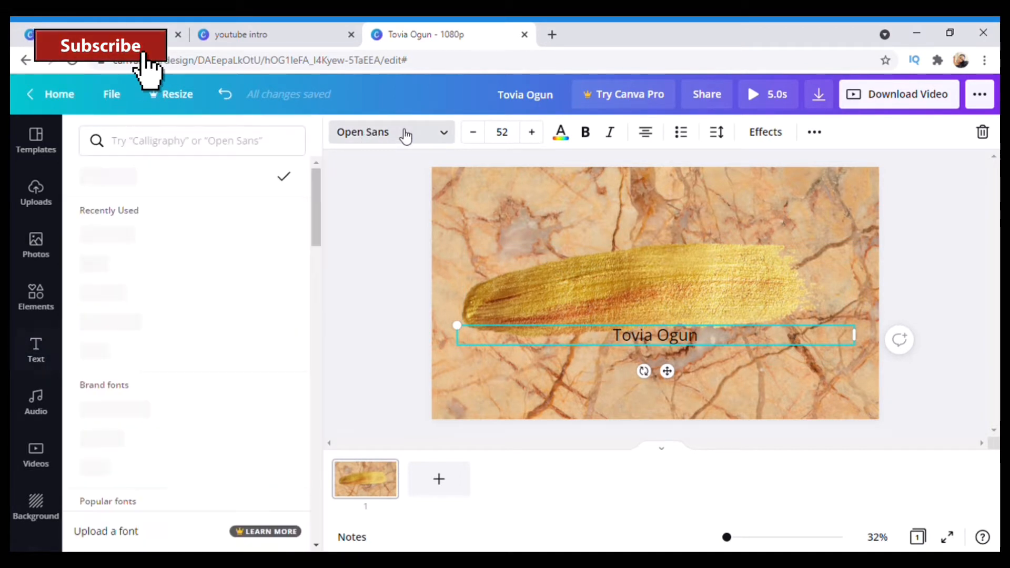
{"action": "left_click", "coordinate": [235, 154]}
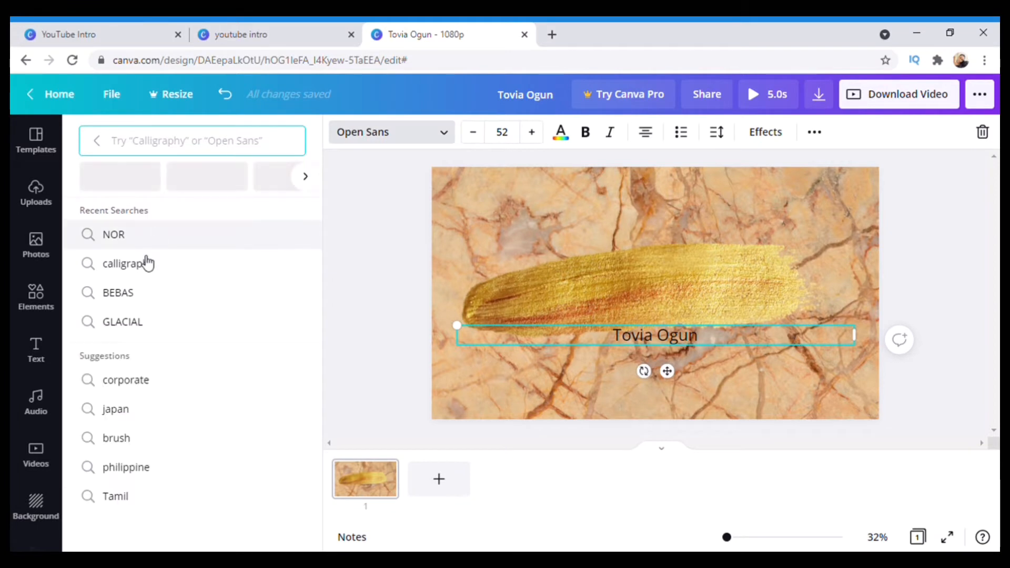
{"action": "left_click", "coordinate": [147, 271]}
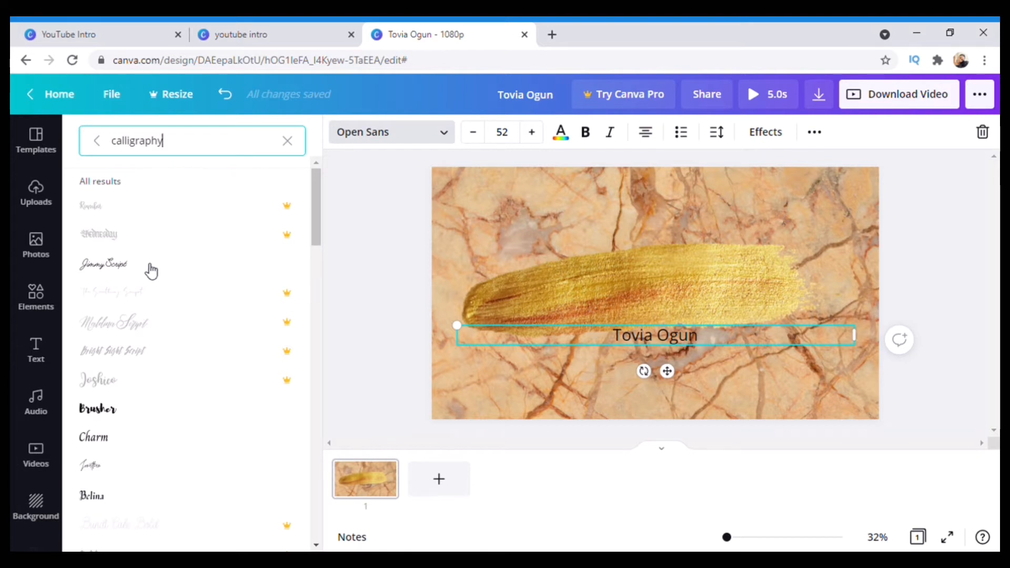
{"action": "left_click", "coordinate": [149, 271]}
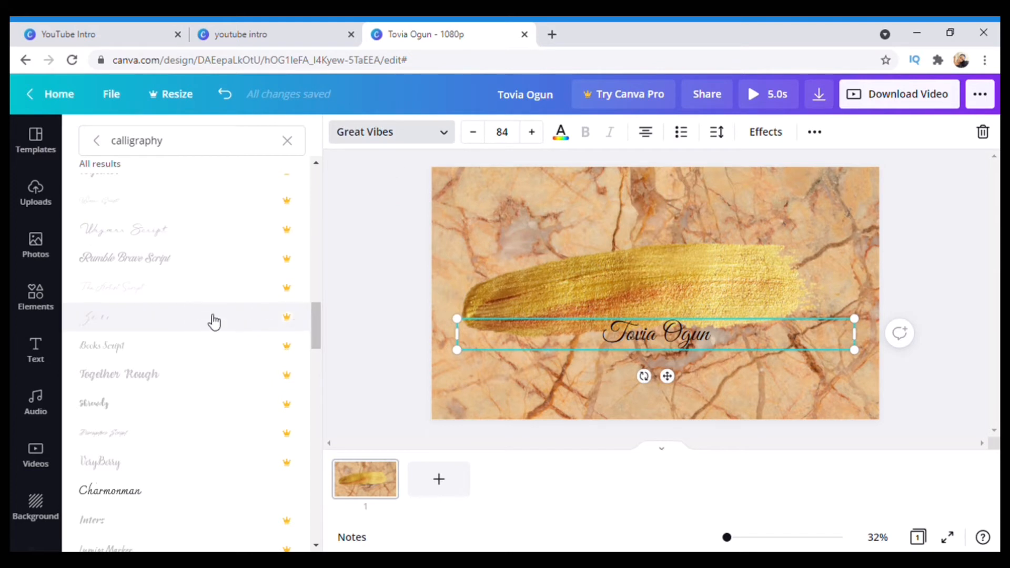
{"action": "scroll", "coordinate": [213, 316], "scroll_direction": "down", "scroll_amount": 7}
{"action": "scroll", "coordinate": [218, 314], "scroll_direction": "down", "scroll_amount": 6}
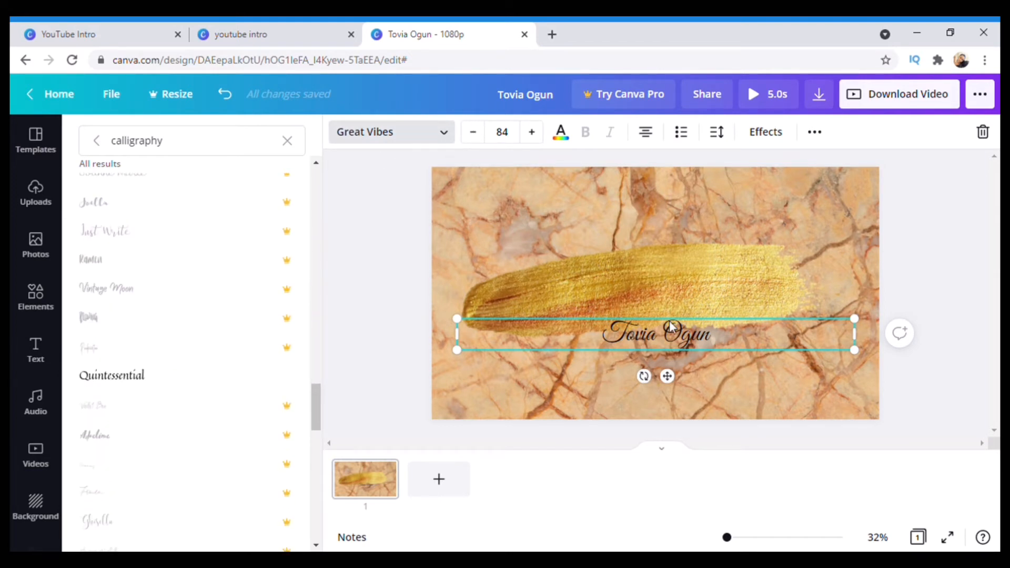
{"action": "left_click_drag", "start_coordinate": [686, 335], "coordinate": [674, 294]}
Increase the name's font size to 186
{"action": "left_click", "coordinate": [531, 132]}
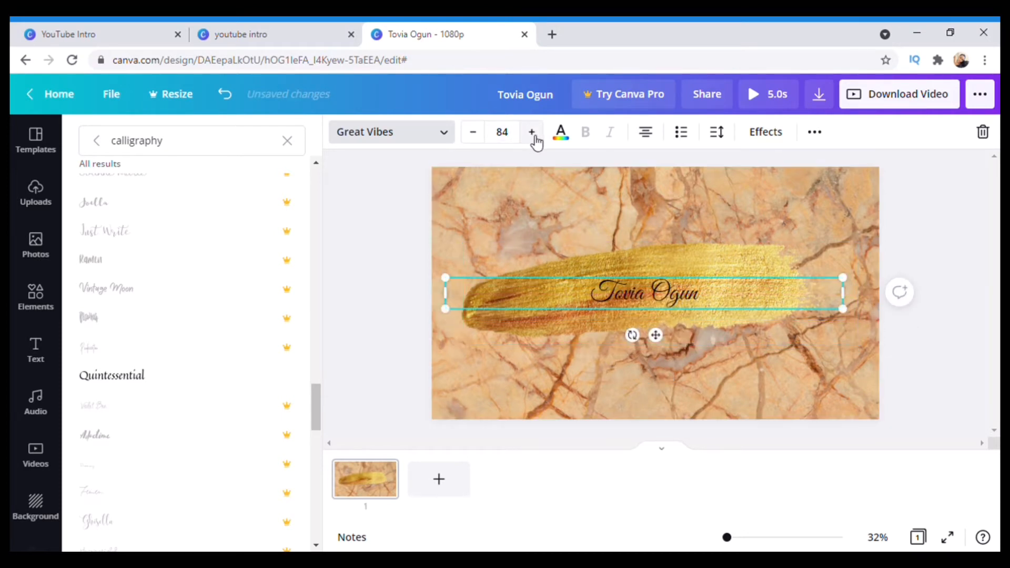
{"action": "left_click", "coordinate": [531, 132]}
{"action": "left_click", "coordinate": [533, 135]}
{"action": "left_click", "coordinate": [533, 135]}
{"action": "left_click", "coordinate": [533, 135]}
{"action": "left_click", "coordinate": [533, 135]}
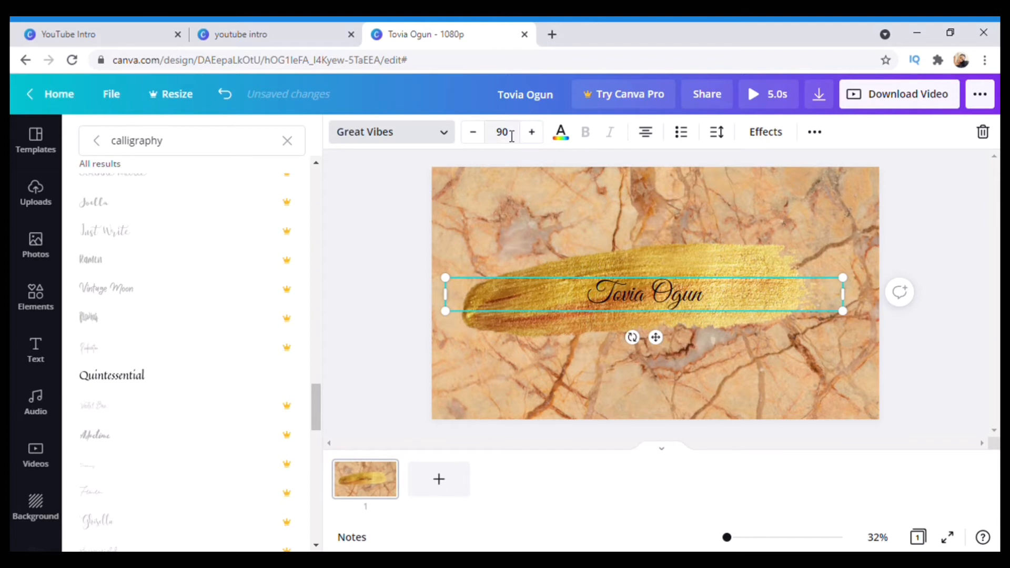
{"action": "left_click", "coordinate": [511, 136]}
{"action": "left_click", "coordinate": [511, 136]}
{"action": "type", "text": "186"}
{"action": "key", "text": "Return"}
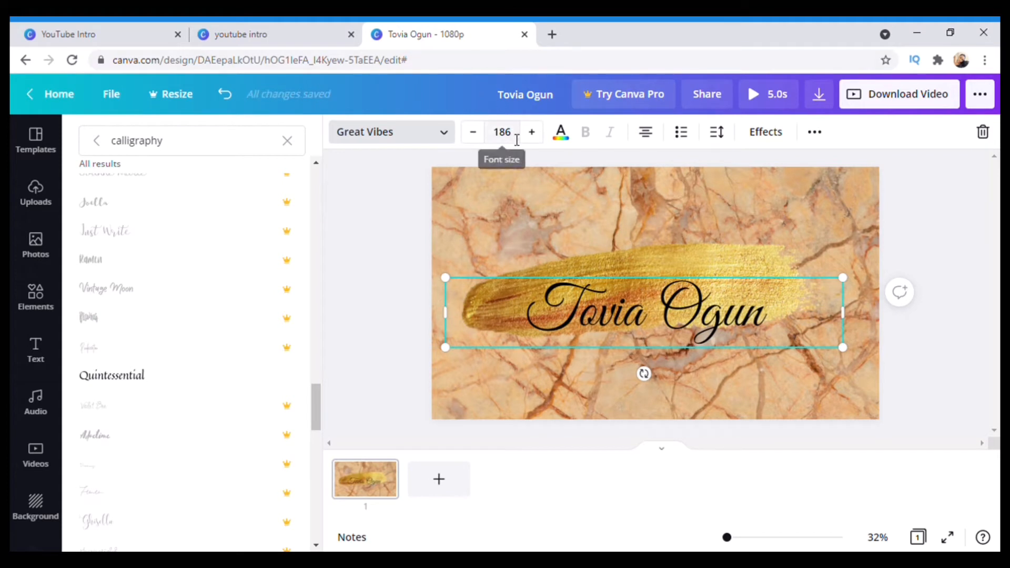
Reduce the name to size 160, shrink its text box, and centre it on the design
{"action": "left_click", "coordinate": [517, 140]}
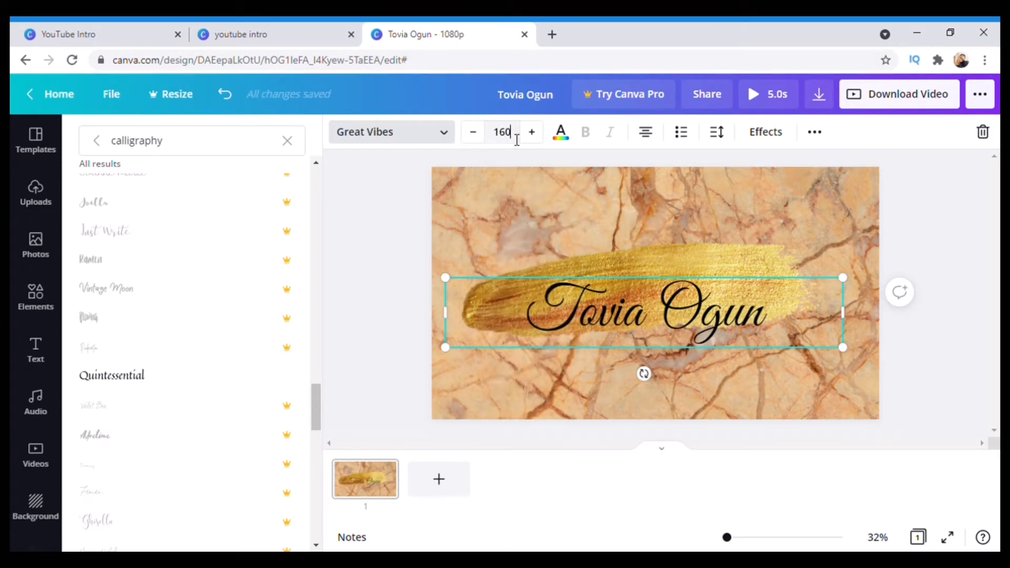
{"action": "key", "text": "Return"}
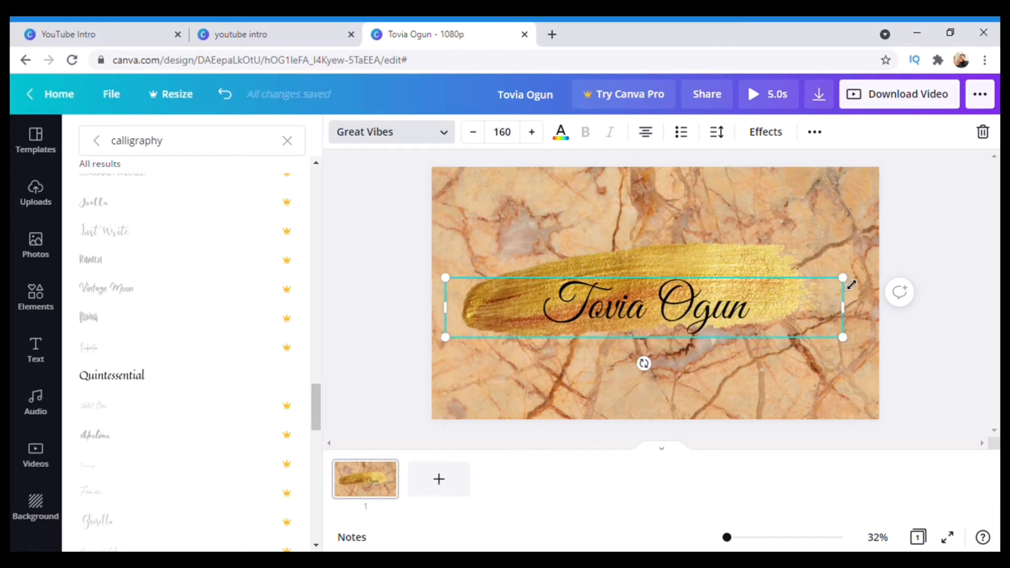
{"action": "left_click_drag", "start_coordinate": [850, 282], "coordinate": [840, 268]}
{"action": "left_click_drag", "start_coordinate": [735, 295], "coordinate": [735, 291]}
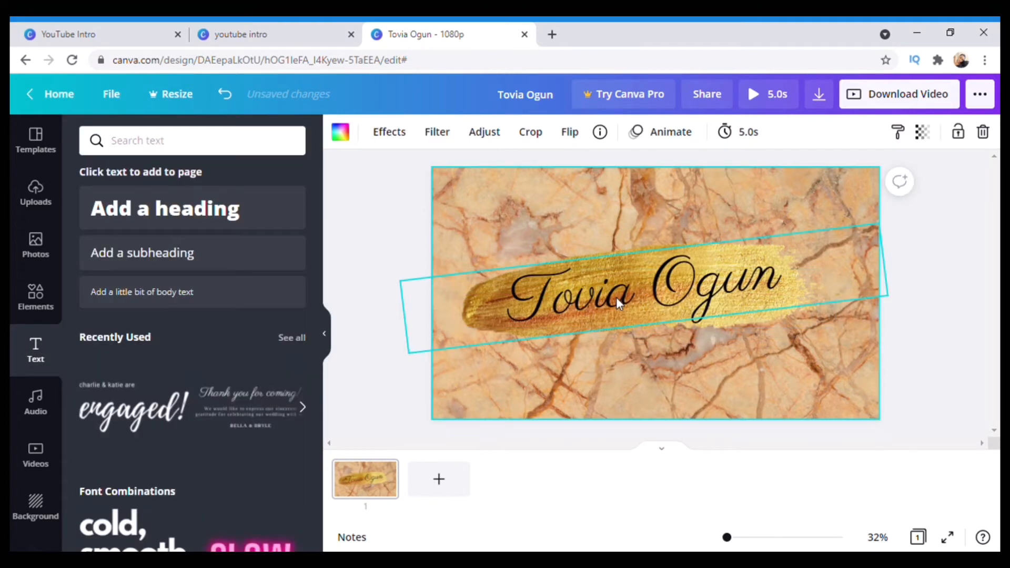
{"action": "left_click", "coordinate": [616, 297]}
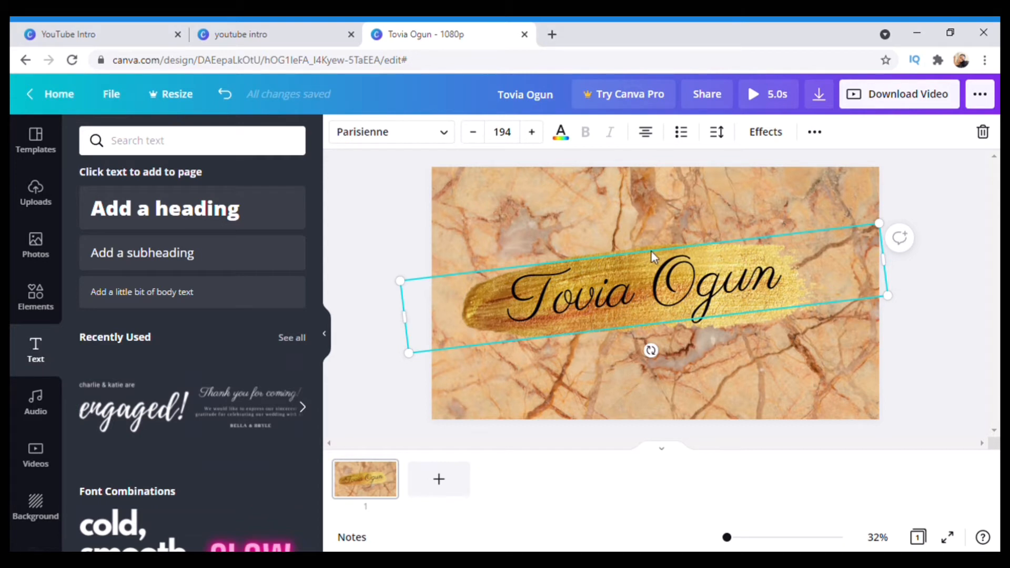
Set the gold brush stroke image's transparency to 84
{"action": "left_click", "coordinate": [585, 242]}
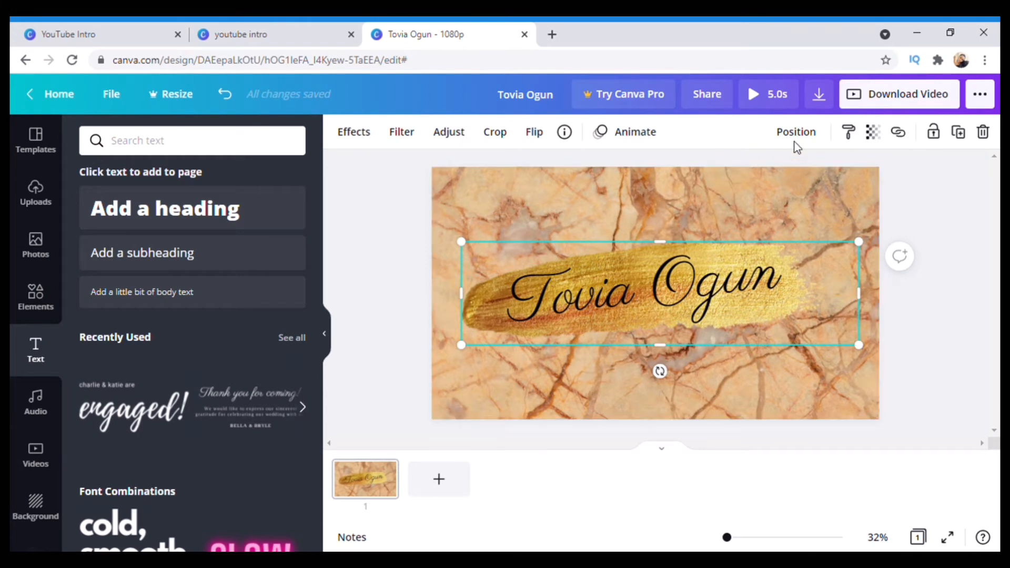
{"action": "left_click", "coordinate": [873, 132]}
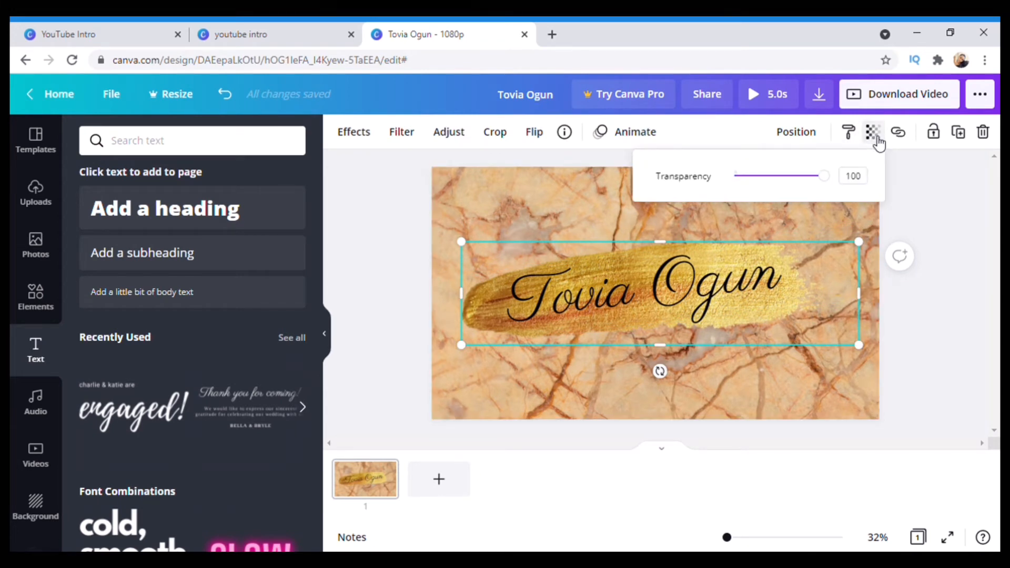
{"action": "left_click_drag", "start_coordinate": [830, 183], "coordinate": [809, 201]}
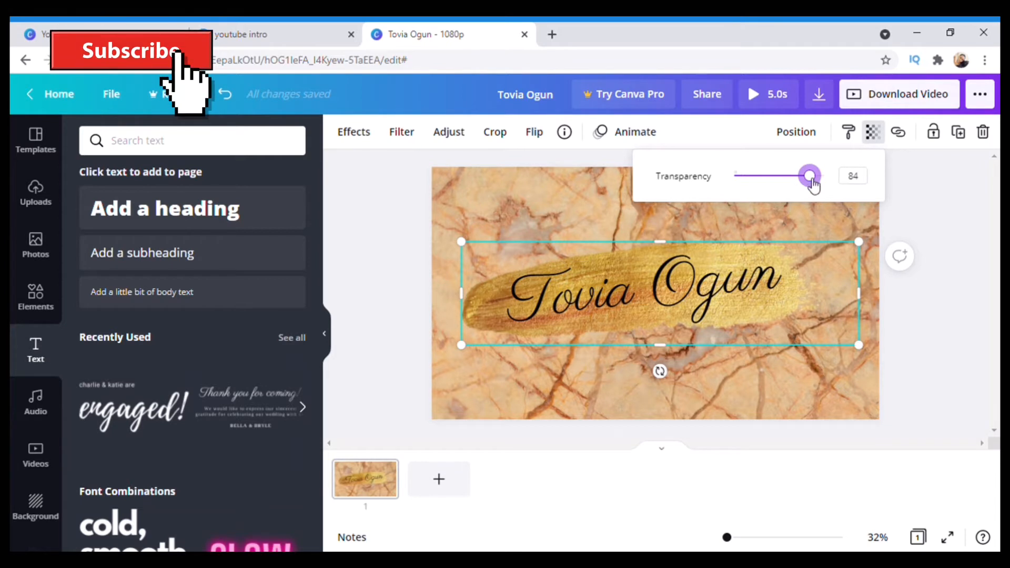
{"action": "mouse_move", "coordinate": [813, 186]}
{"action": "left_mouse_down"}
{"action": "mouse_move", "coordinate": [800, 181]}
{"action": "mouse_move", "coordinate": [816, 187]}
{"action": "left_mouse_up"}
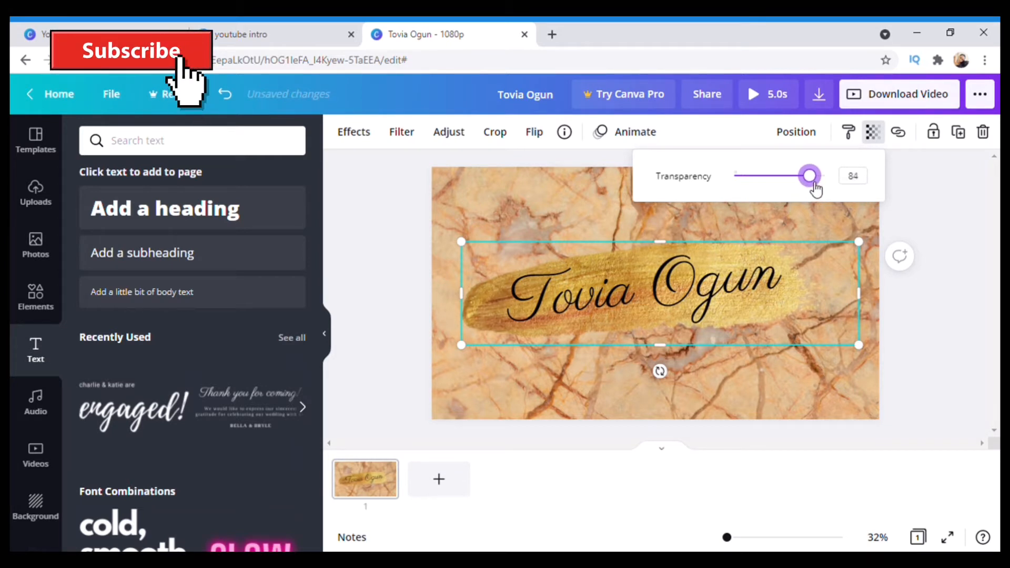
Try gold, grey and white text colours on the name, then settle on black
{"action": "left_click", "coordinate": [650, 292]}
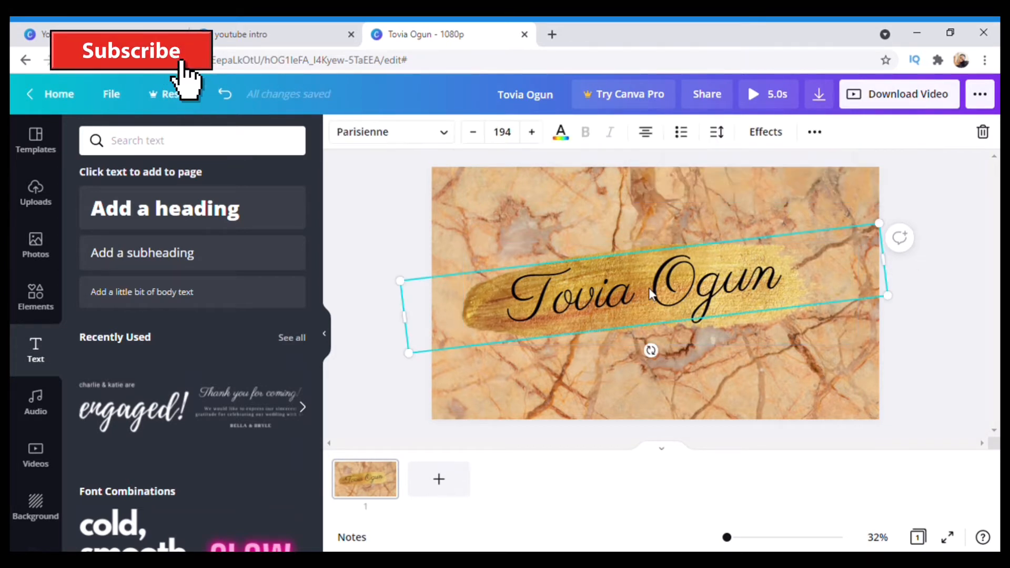
{"action": "left_click", "coordinate": [561, 130]}
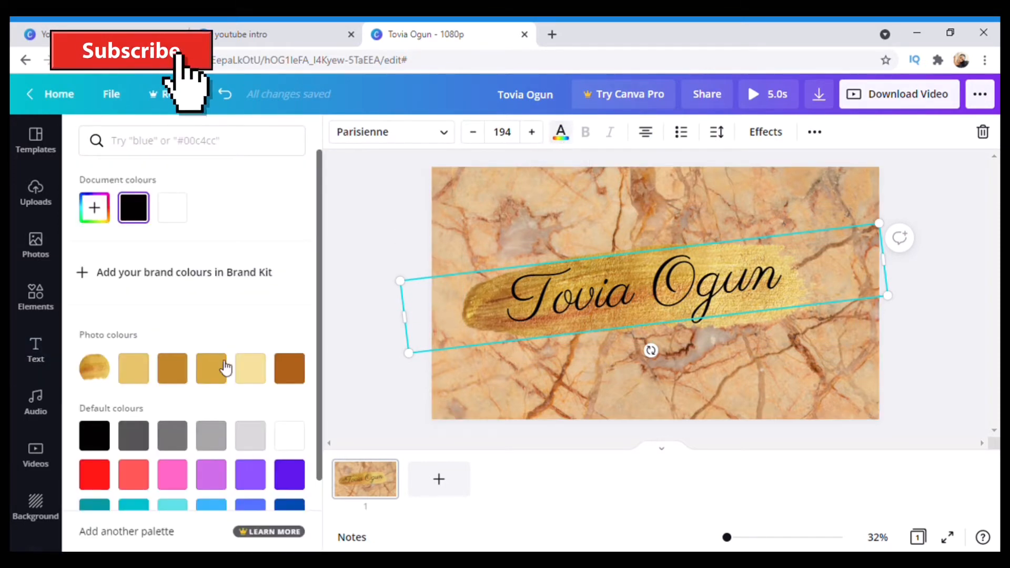
{"action": "left_click", "coordinate": [183, 374]}
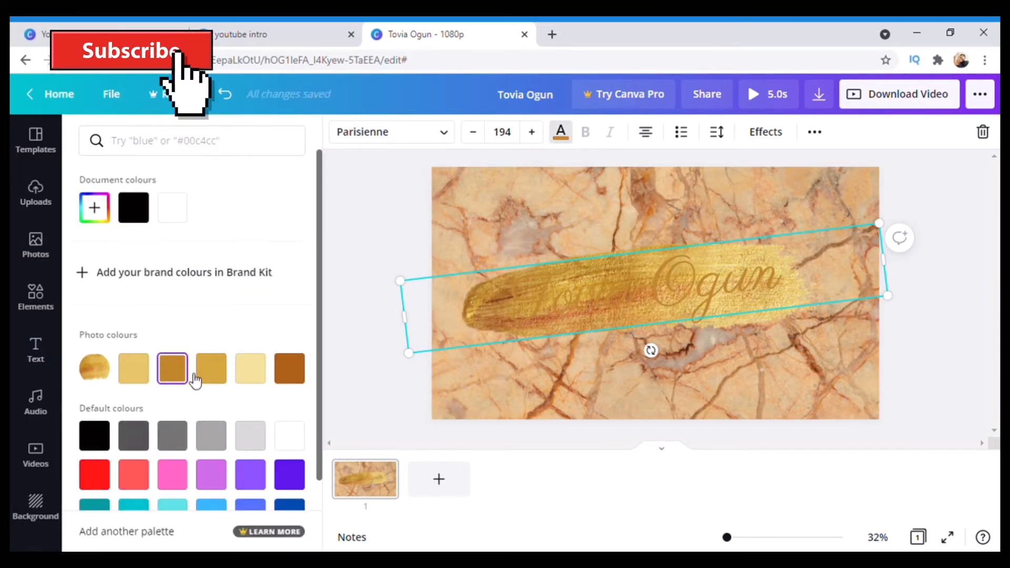
{"action": "left_click", "coordinate": [226, 377]}
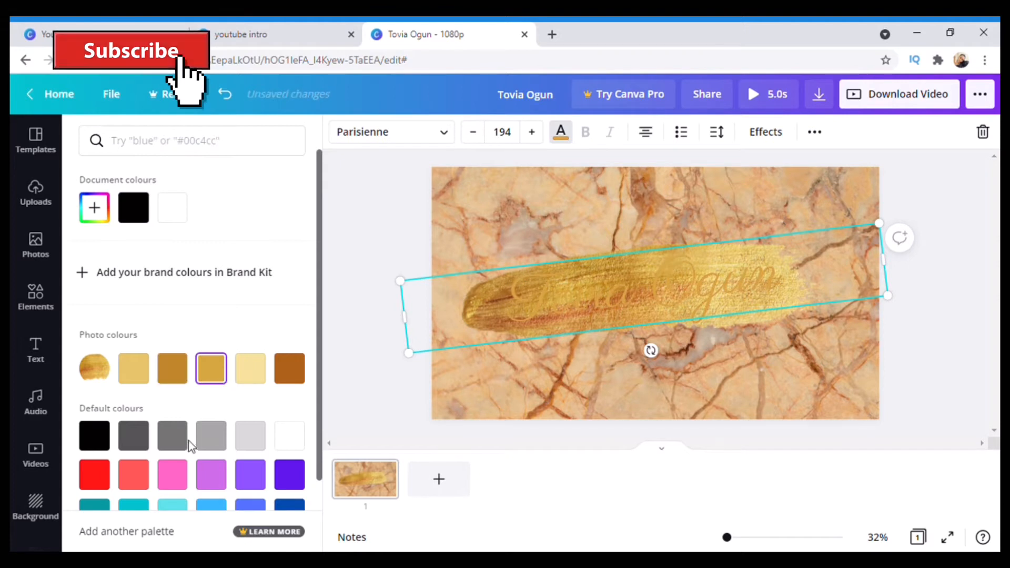
{"action": "left_click", "coordinate": [146, 446]}
{"action": "left_click", "coordinate": [251, 441]}
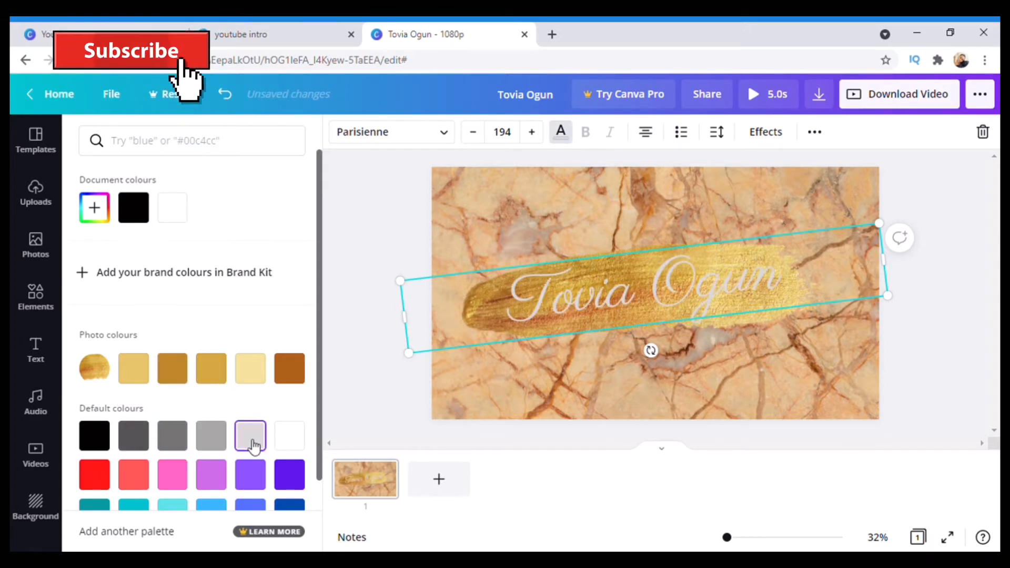
{"action": "scroll", "coordinate": [254, 442], "scroll_direction": "down", "scroll_amount": 3}
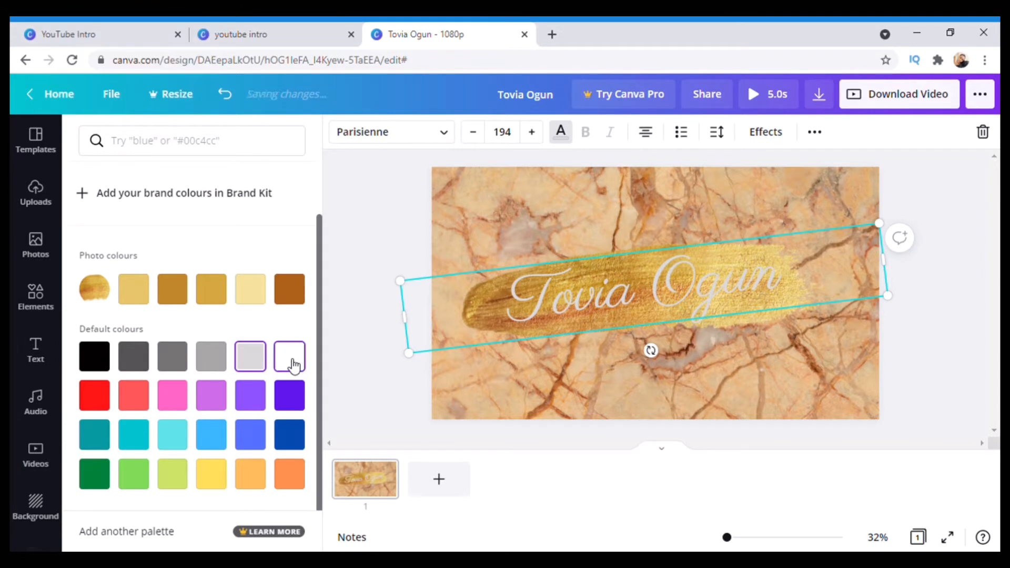
{"action": "left_click", "coordinate": [294, 365]}
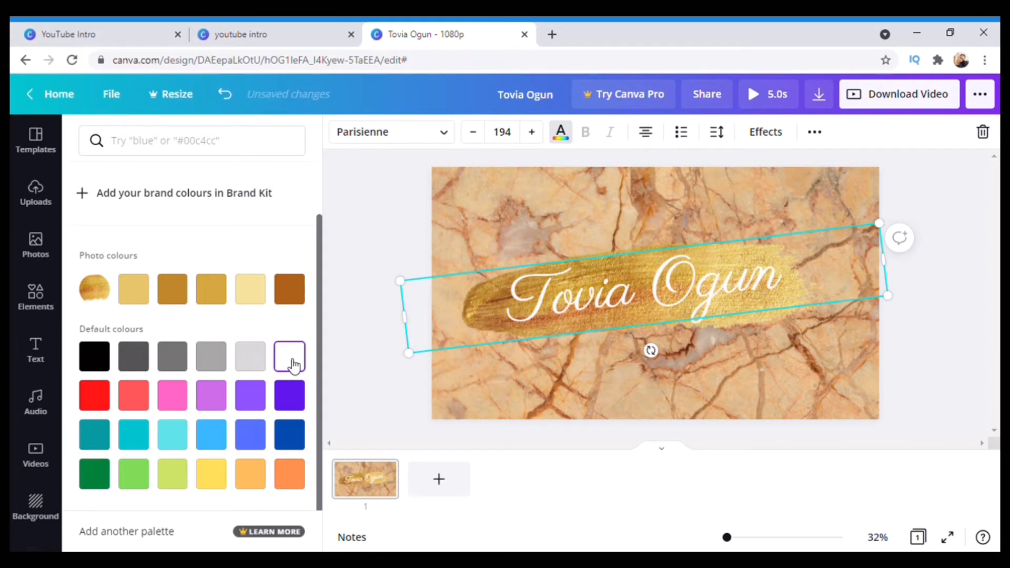
{"action": "left_click", "coordinate": [98, 364]}
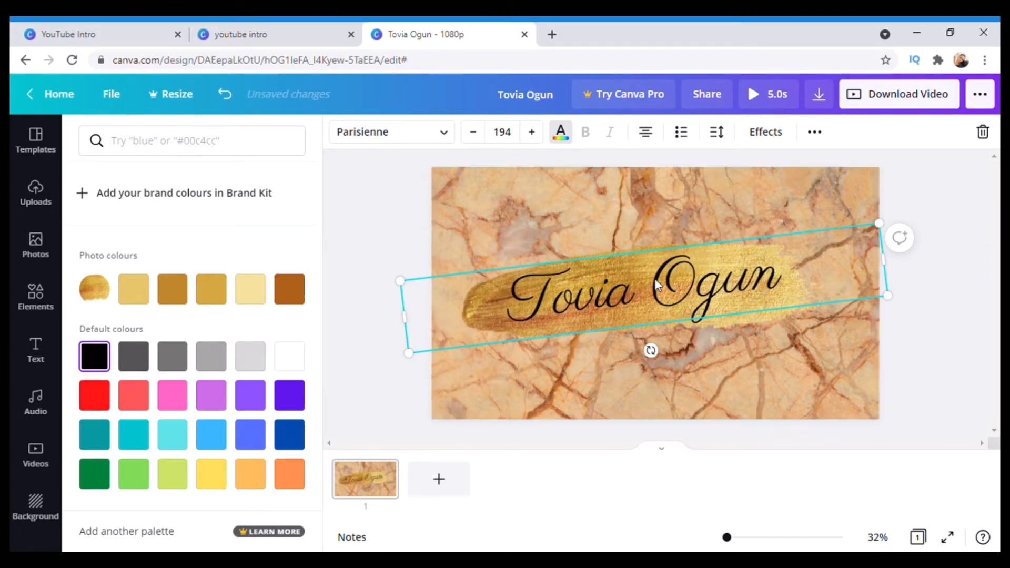
Set the name title's transparency to 75
{"action": "left_click", "coordinate": [818, 136]}
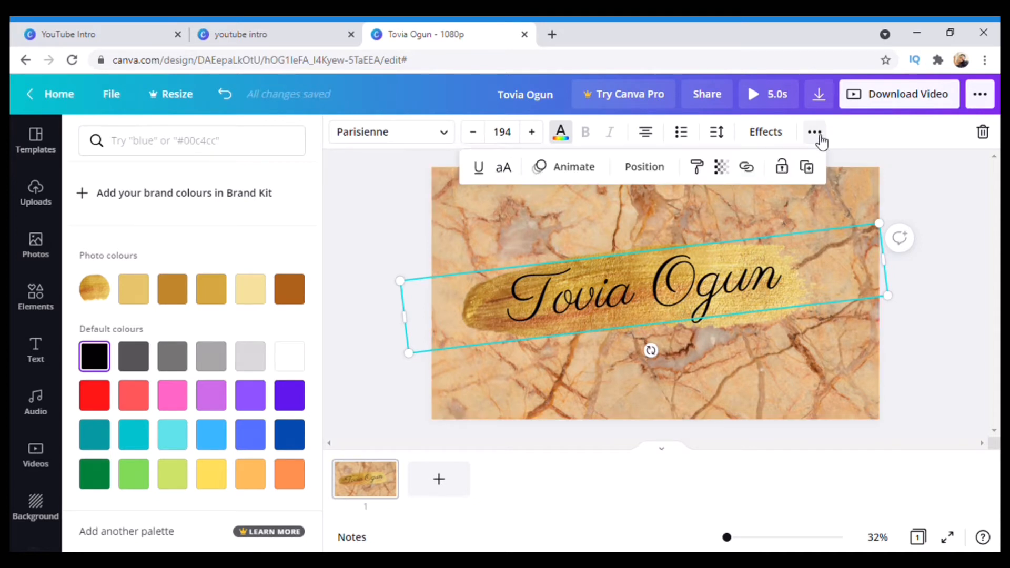
{"action": "left_click", "coordinate": [721, 167]}
{"action": "left_click_drag", "start_coordinate": [677, 216], "coordinate": [652, 224]}
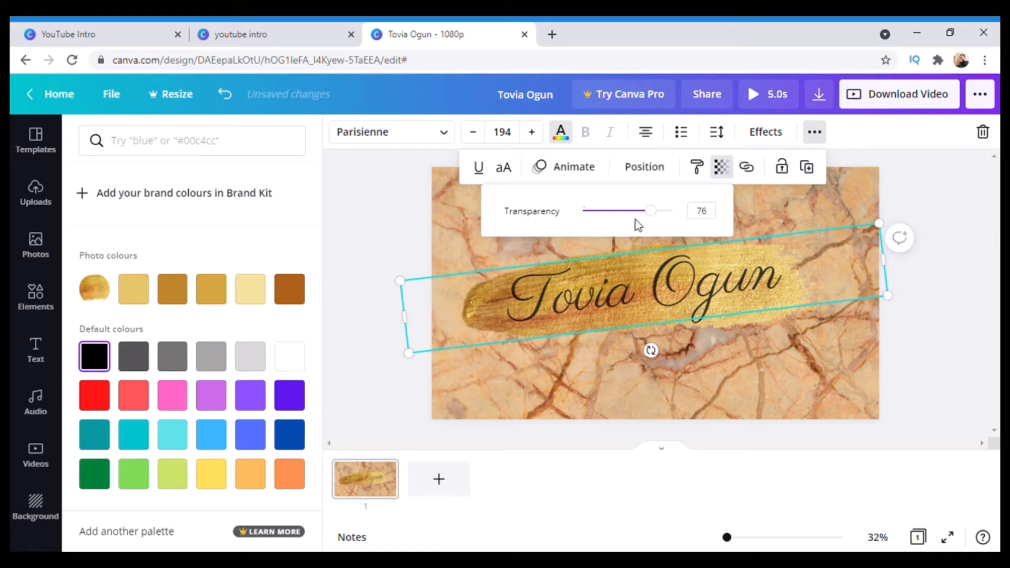
{"action": "mouse_move", "coordinate": [654, 215]}
{"action": "left_mouse_down"}
{"action": "mouse_move", "coordinate": [645, 215]}
{"action": "mouse_move", "coordinate": [656, 220]}
{"action": "left_mouse_up"}
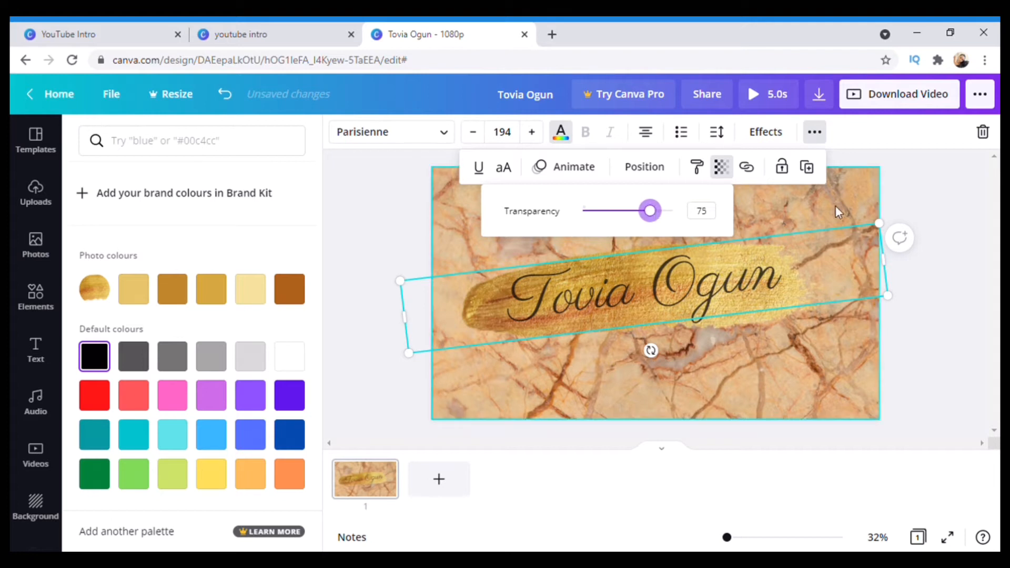
Select the marble background, exit crop mode without changes, and open the Elements library
{"action": "left_click", "coordinate": [795, 207]}
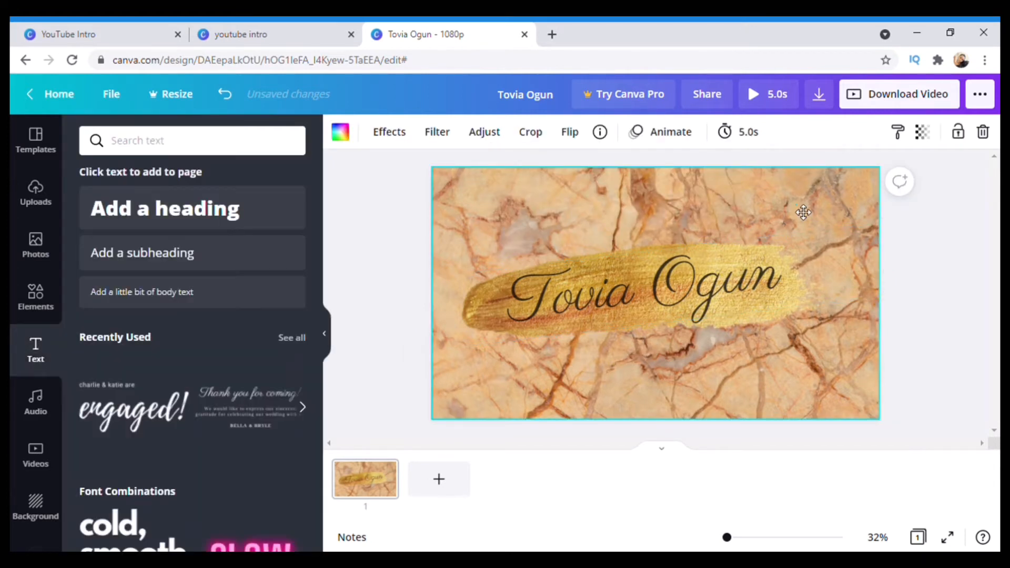
{"action": "double_click", "coordinate": [795, 206]}
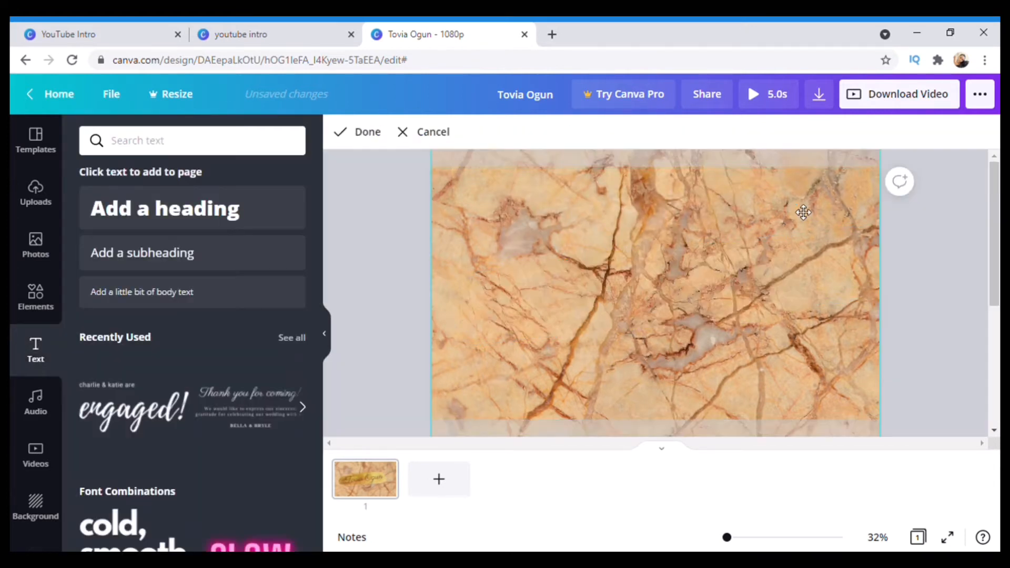
{"action": "left_click", "coordinate": [515, 502]}
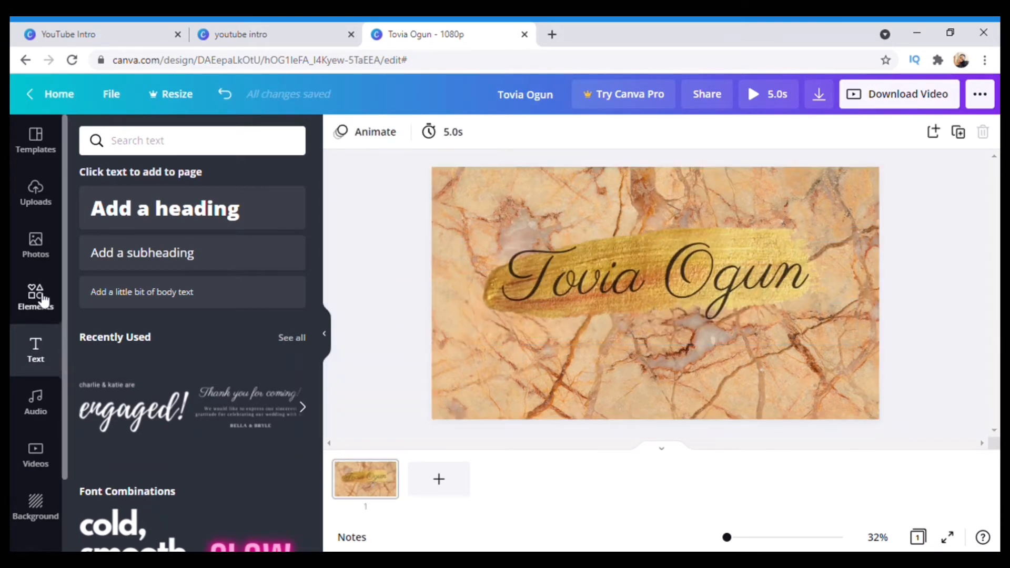
{"action": "left_click", "coordinate": [36, 305]}
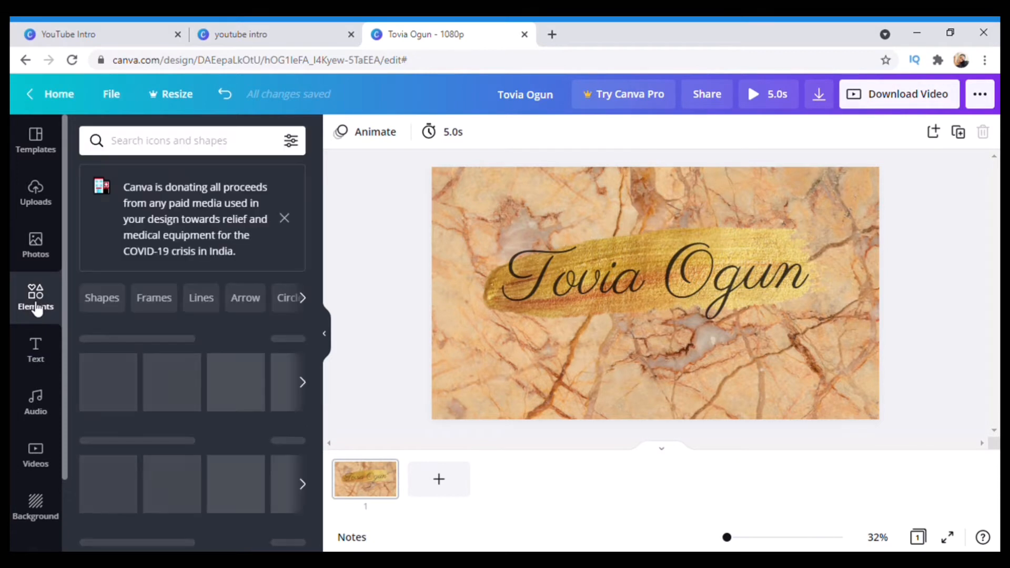
Search elements for 'instagram' and add the black outline Instagram icon to the design
{"action": "left_click", "coordinate": [179, 142]}
{"action": "type", "text": "instag"}
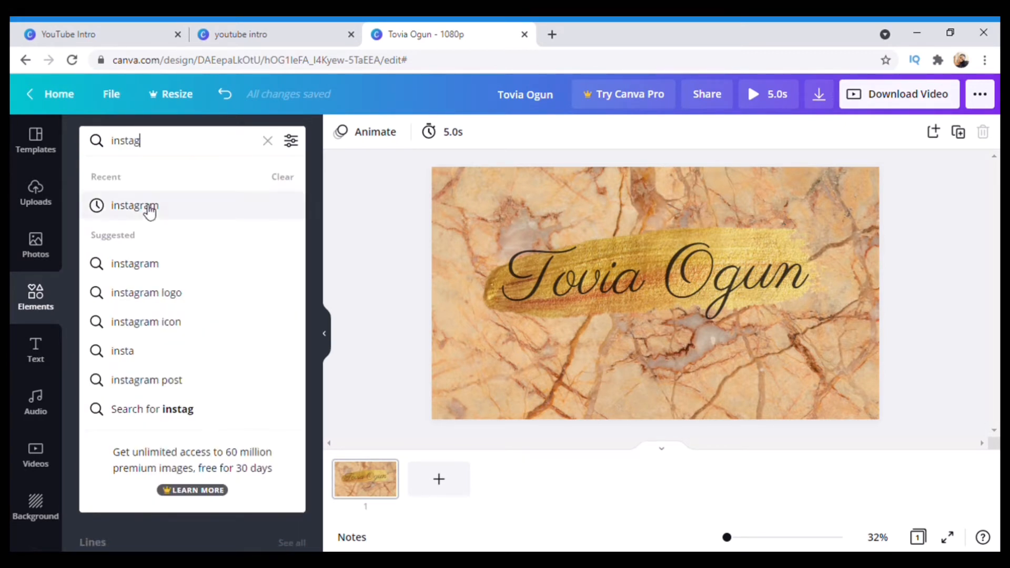
{"action": "left_click", "coordinate": [144, 205]}
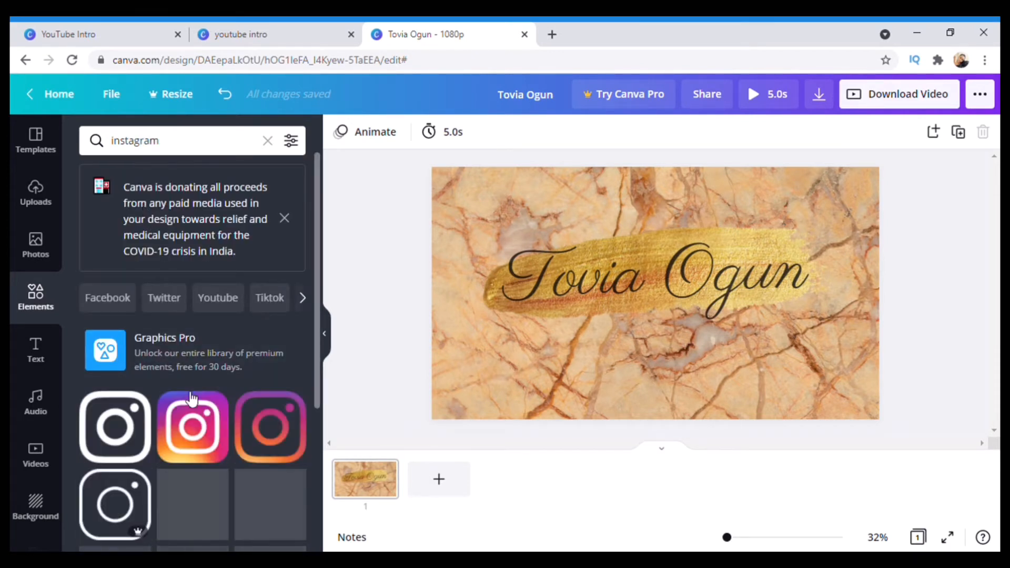
{"action": "scroll", "coordinate": [192, 398], "scroll_direction": "down", "scroll_amount": 2}
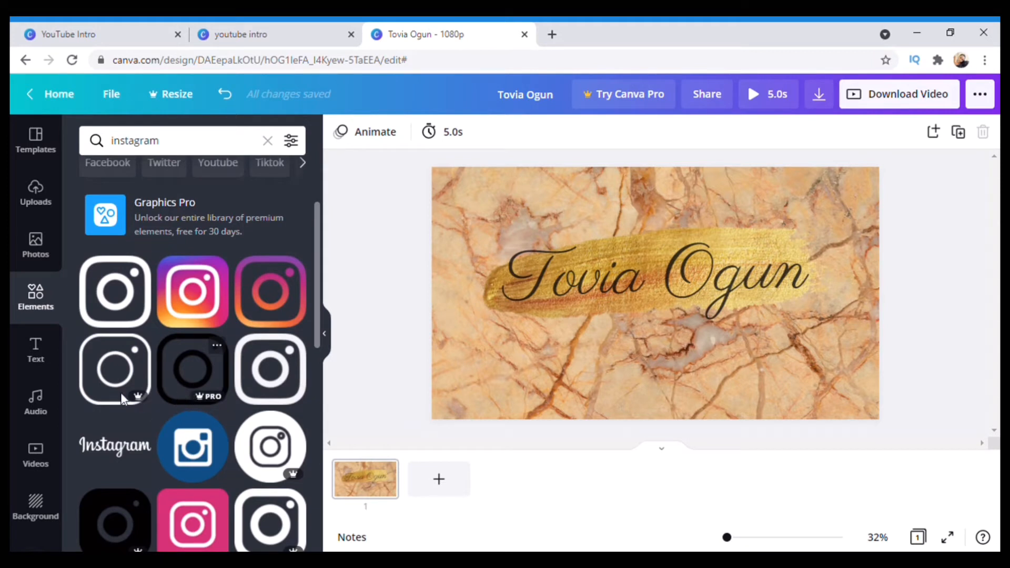
{"action": "left_click", "coordinate": [122, 304]}
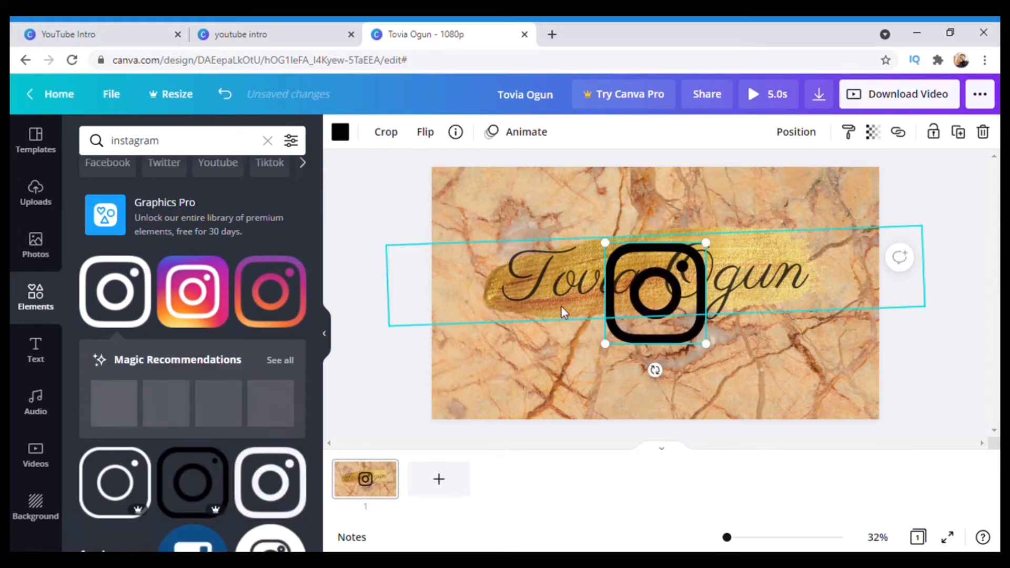
Move the Instagram icon to the lower left, trying and then deleting a white ring icon
{"action": "mouse_move", "coordinate": [554, 380]}
{"action": "left_mouse_down"}
{"action": "mouse_move", "coordinate": [593, 417]}
{"action": "mouse_move", "coordinate": [580, 419]}
{"action": "mouse_move", "coordinate": [560, 385]}
{"action": "mouse_move", "coordinate": [537, 388]}
{"action": "left_mouse_up"}
{"action": "scroll", "coordinate": [216, 475], "scroll_direction": "down", "scroll_amount": 1}
{"action": "scroll", "coordinate": [216, 474], "scroll_direction": "down", "scroll_amount": 6}
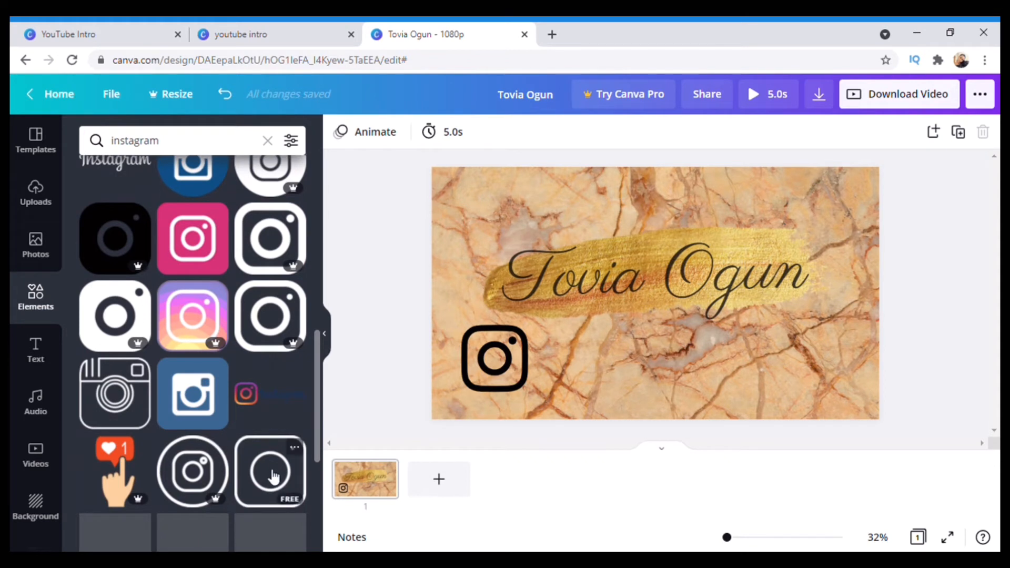
{"action": "left_click", "coordinate": [273, 476]}
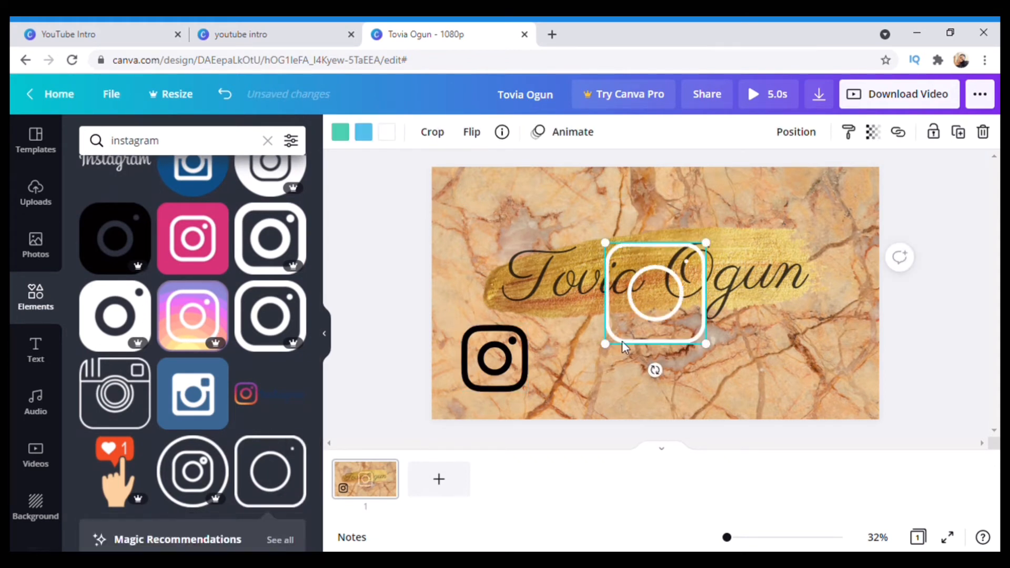
{"action": "left_click_drag", "start_coordinate": [618, 336], "coordinate": [597, 380]}
{"action": "key", "text": "Delete"}
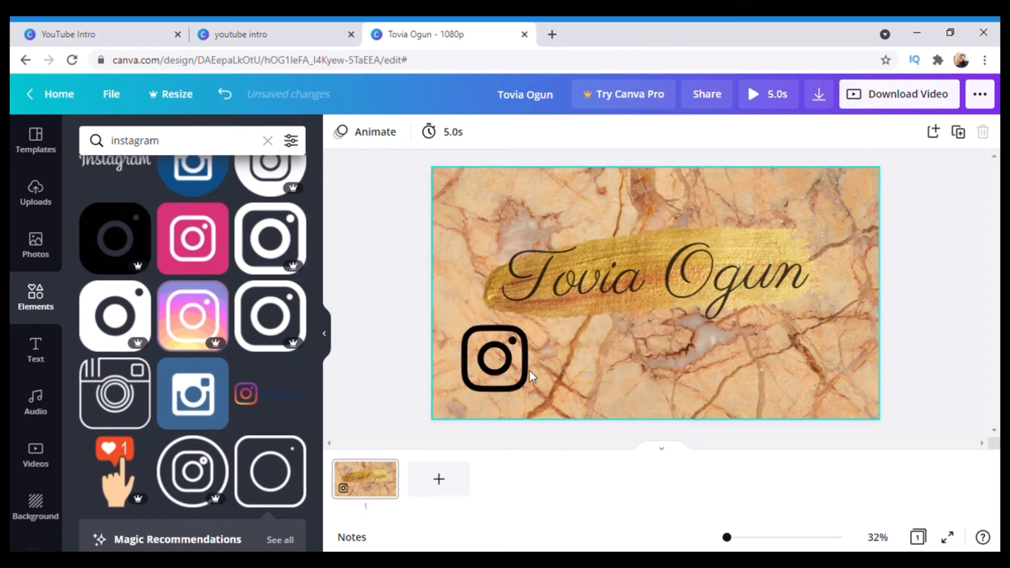
Shrink the black Instagram icon to a small badge by its corner handle
{"action": "left_click", "coordinate": [485, 363]}
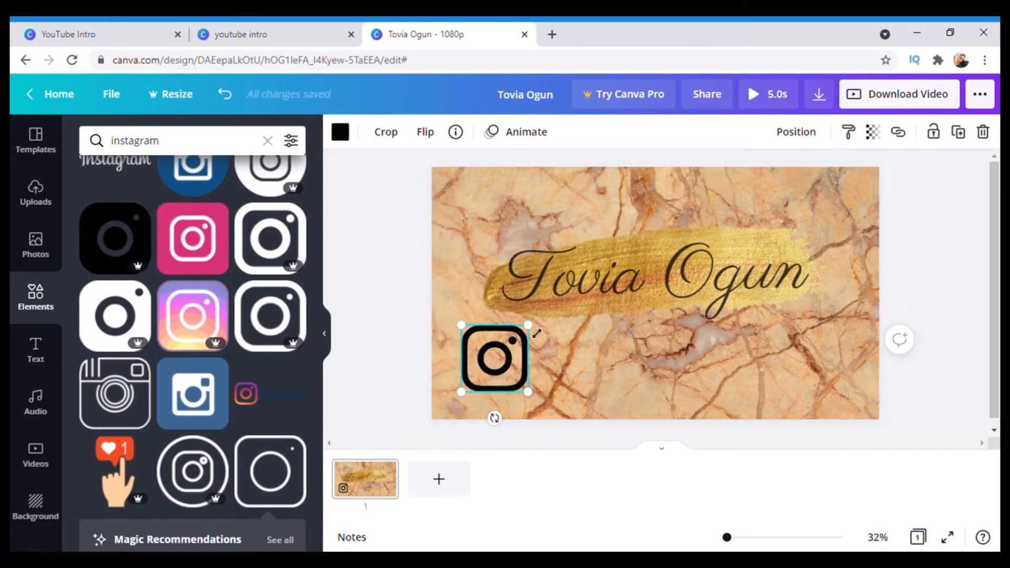
{"action": "left_click_drag", "start_coordinate": [532, 346], "coordinate": [451, 362]}
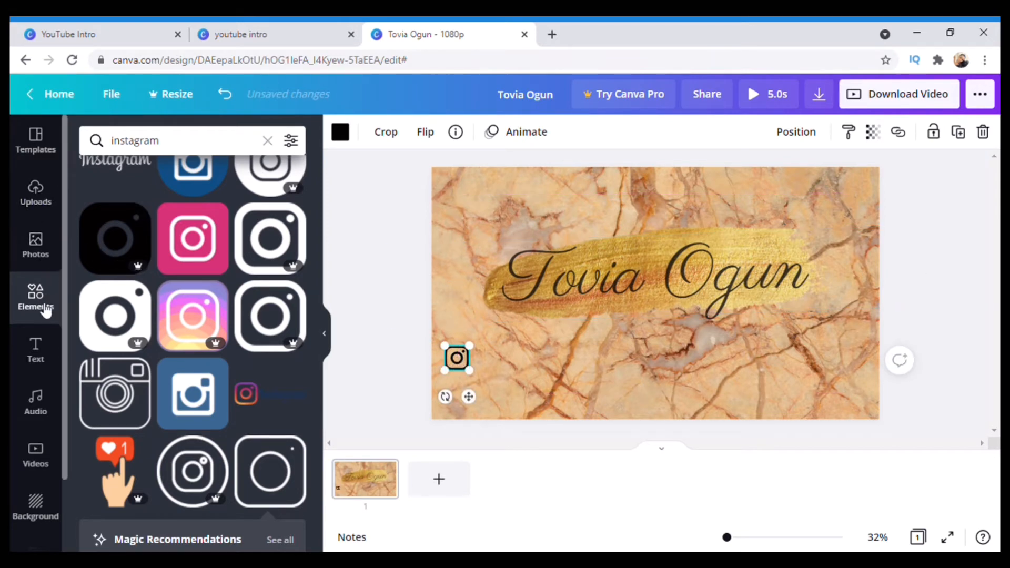
{"action": "left_click", "coordinate": [37, 357]}
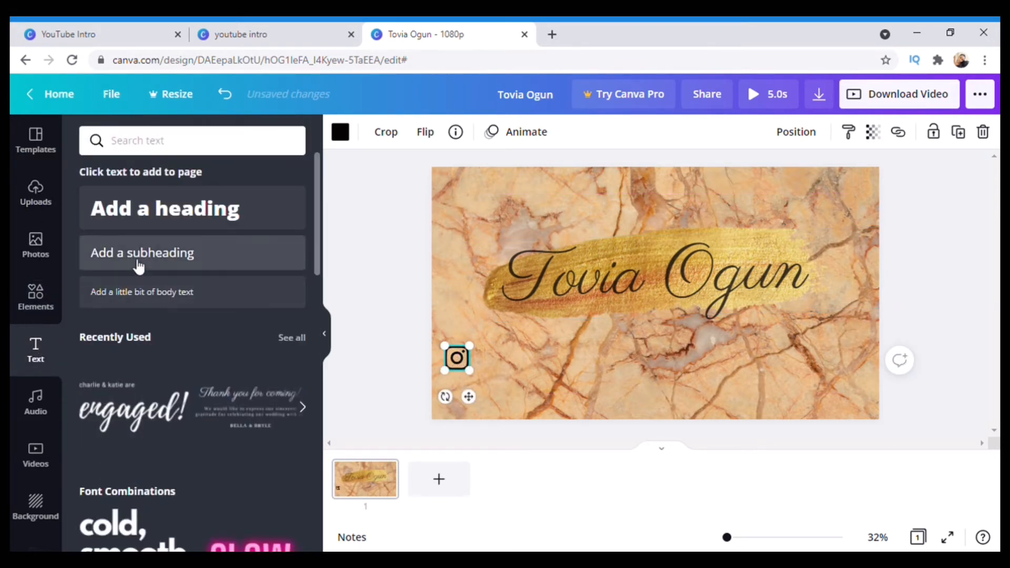
Add a subheading, replace its placeholder with the Instagram handle, and place it right of the icon
{"action": "left_click", "coordinate": [138, 266]}
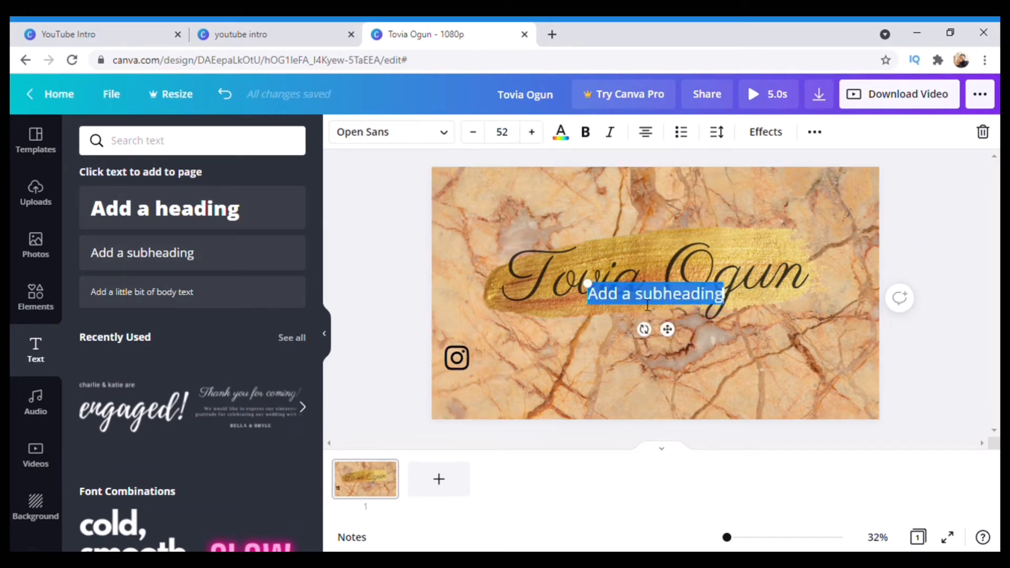
{"action": "key", "text": "BackSpace"}
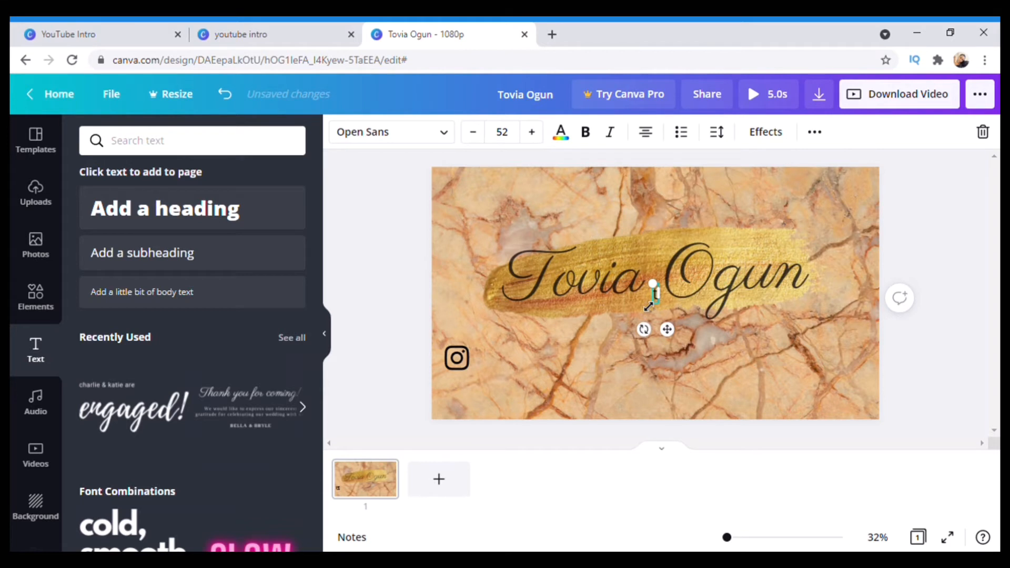
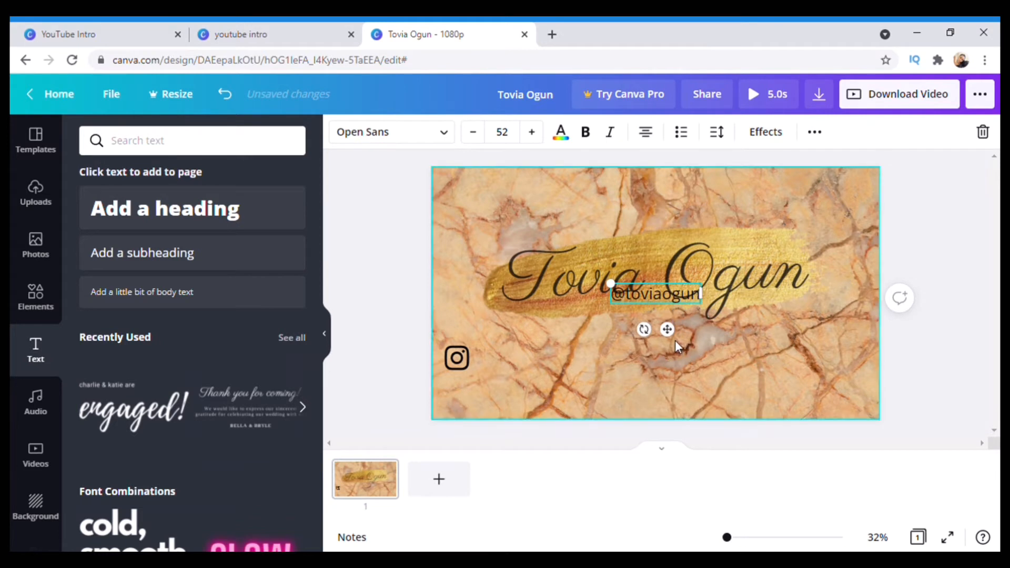
{"action": "left_click_drag", "start_coordinate": [572, 391], "coordinate": [534, 409]}
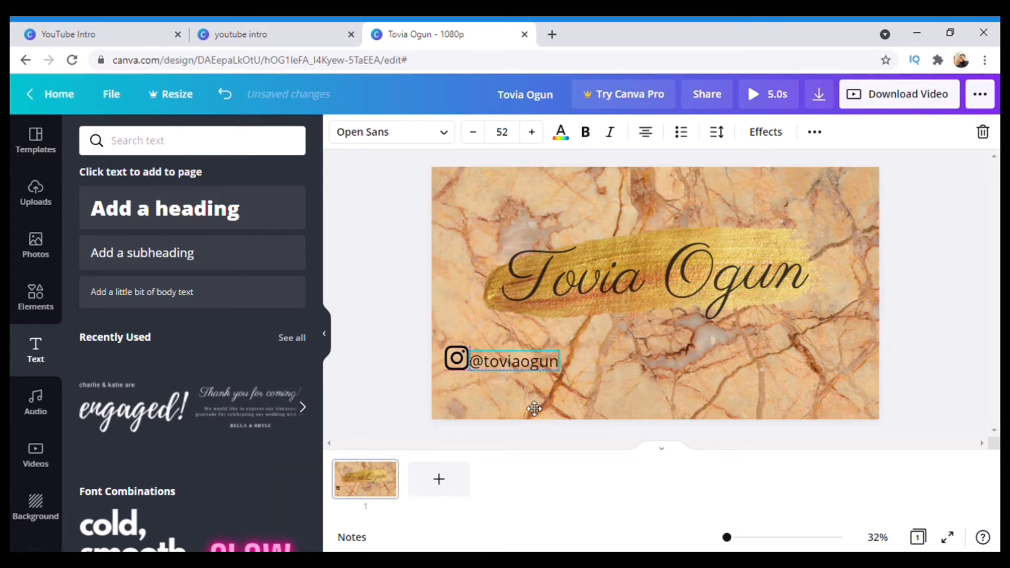
{"action": "left_click", "coordinate": [562, 377]}
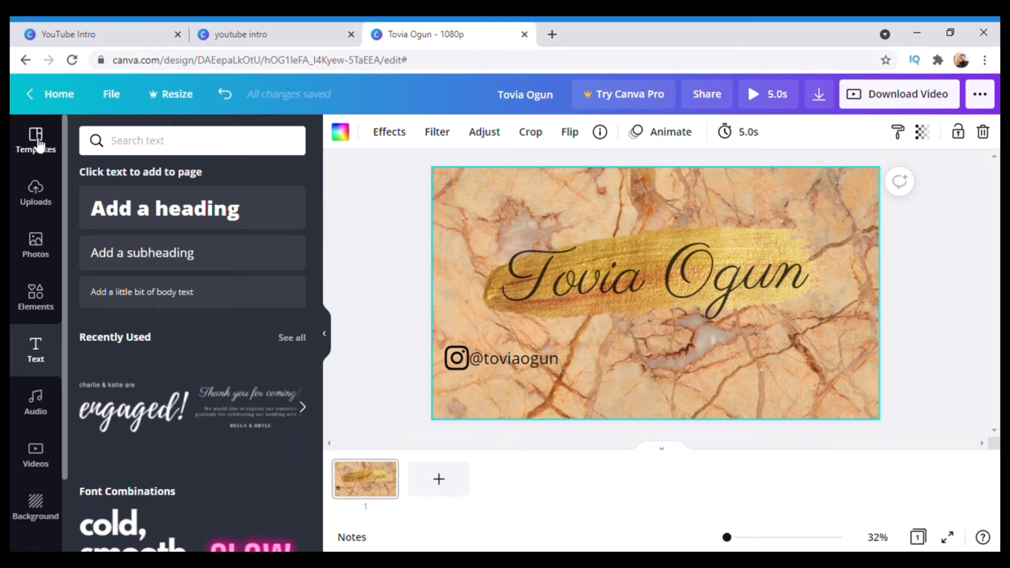
Search Elements for 'snapchat' and add the white ghost icon to the design
{"action": "left_click", "coordinate": [42, 304]}
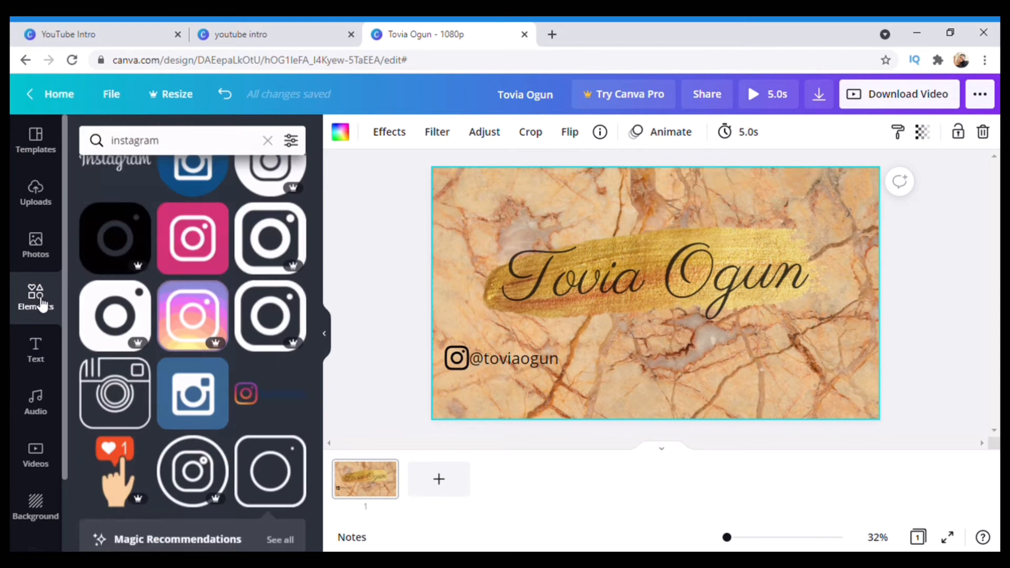
{"action": "left_click", "coordinate": [266, 142]}
{"action": "type", "text": "sna"}
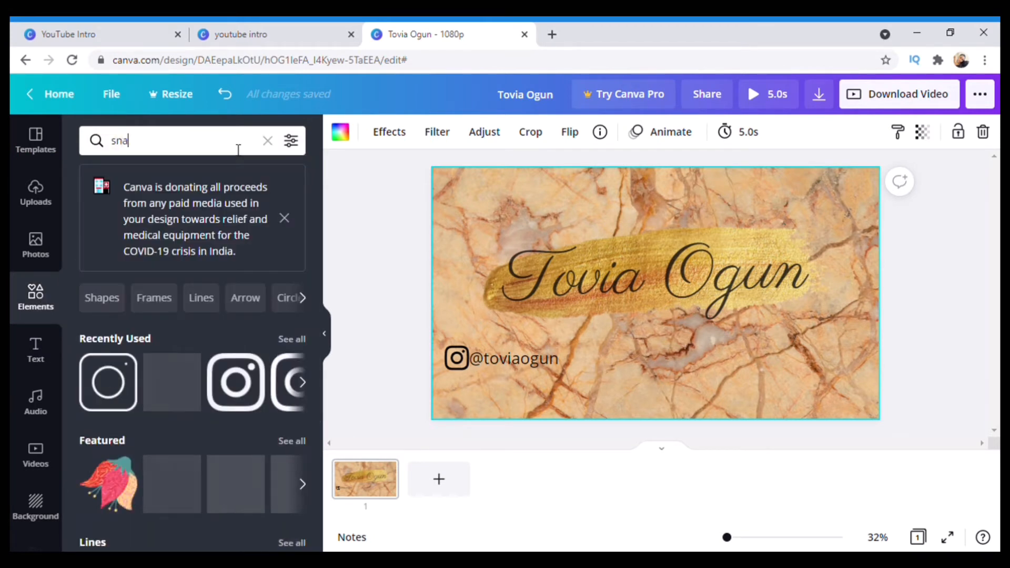
{"action": "type", "text": "pchat"}
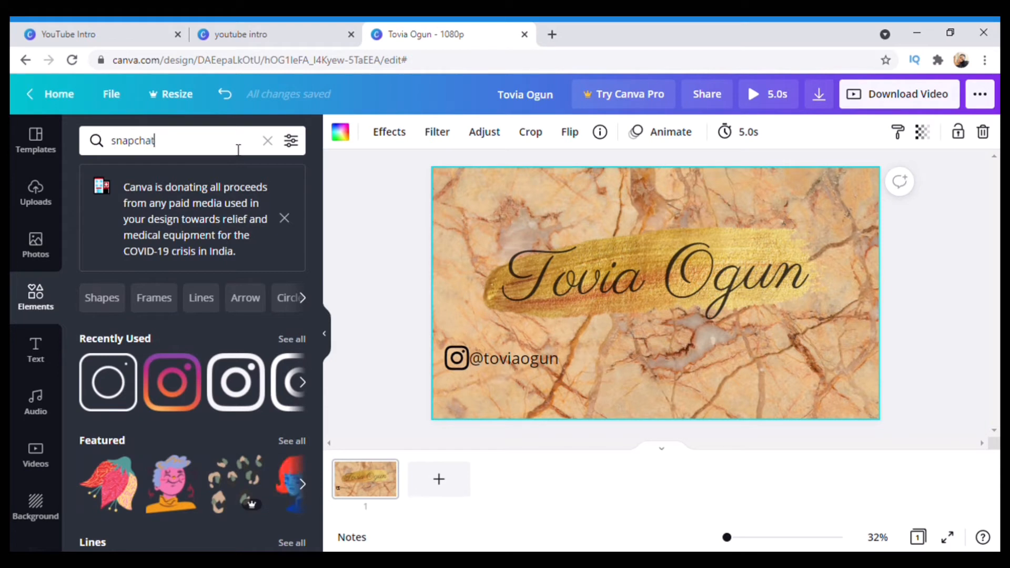
{"action": "key", "text": "Return"}
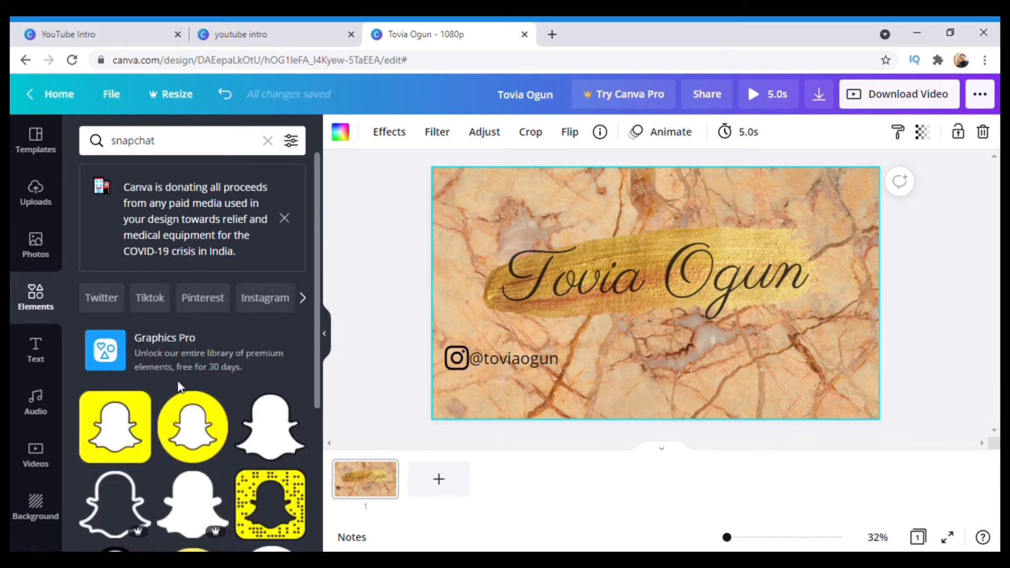
{"action": "scroll", "coordinate": [180, 387], "scroll_direction": "down", "scroll_amount": 3}
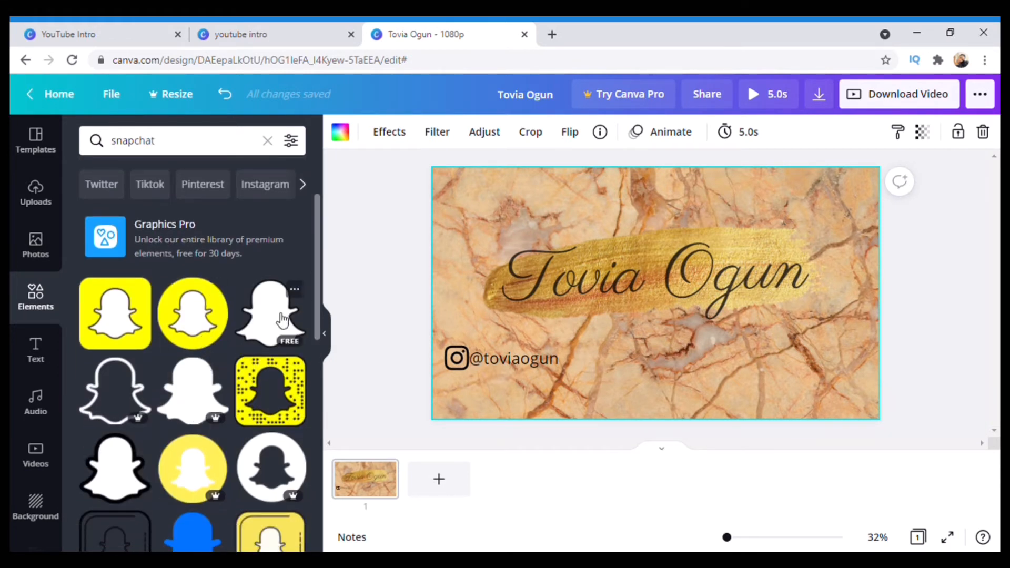
{"action": "left_click", "coordinate": [283, 318]}
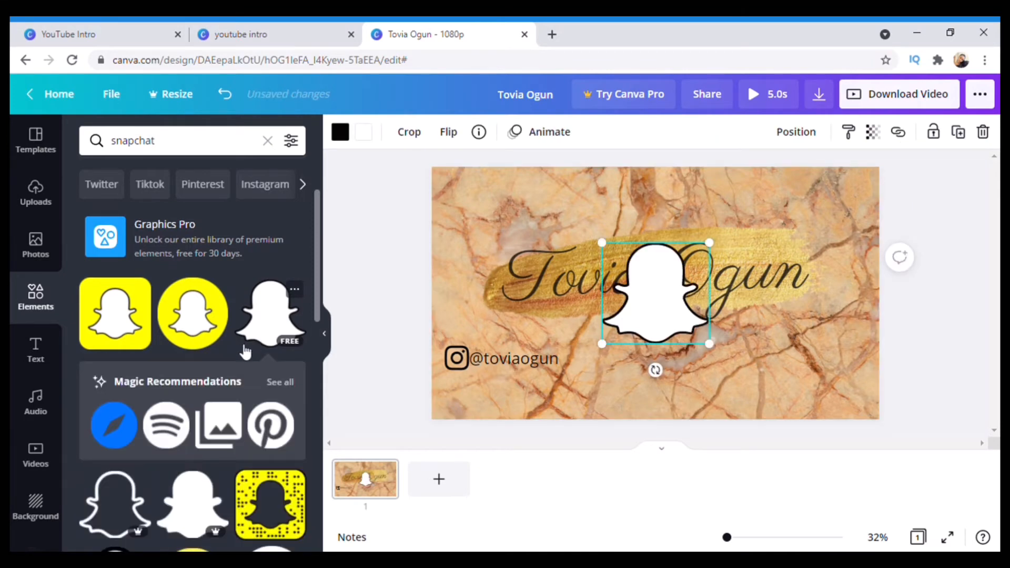
Scroll through the 'snapchat' results to look at other icon styles
{"action": "scroll", "coordinate": [241, 345], "scroll_direction": "down", "scroll_amount": 6}
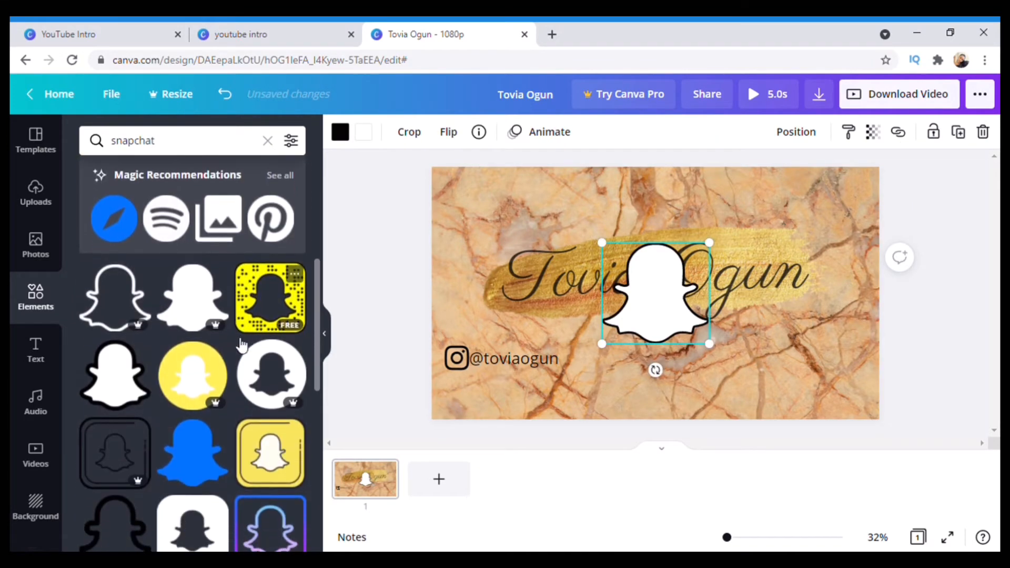
{"action": "scroll", "coordinate": [241, 344], "scroll_direction": "down", "scroll_amount": 3}
{"action": "scroll", "coordinate": [261, 318], "scroll_direction": "down", "scroll_amount": 5}
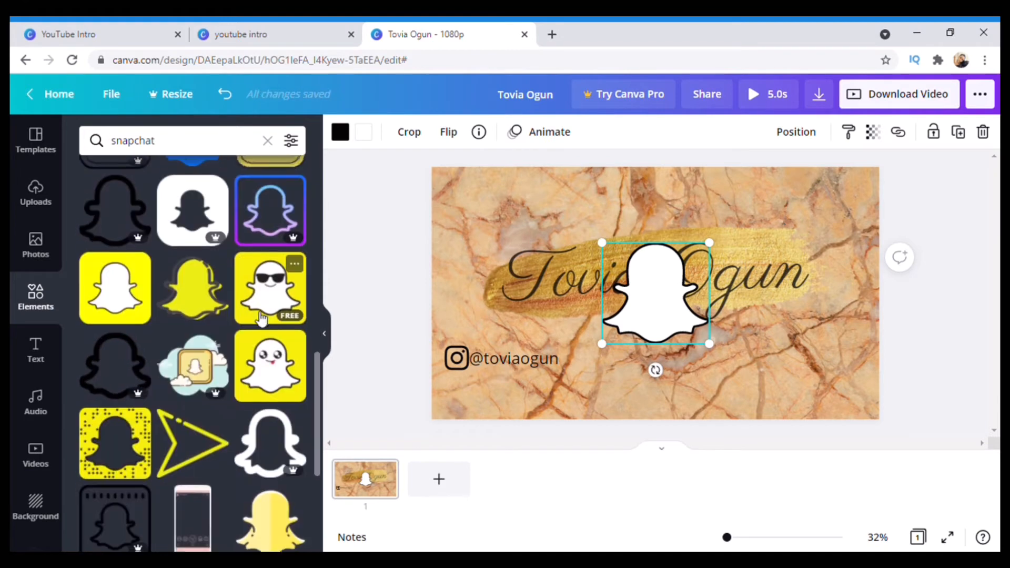
{"action": "scroll", "coordinate": [262, 318], "scroll_direction": "down", "scroll_amount": 6}
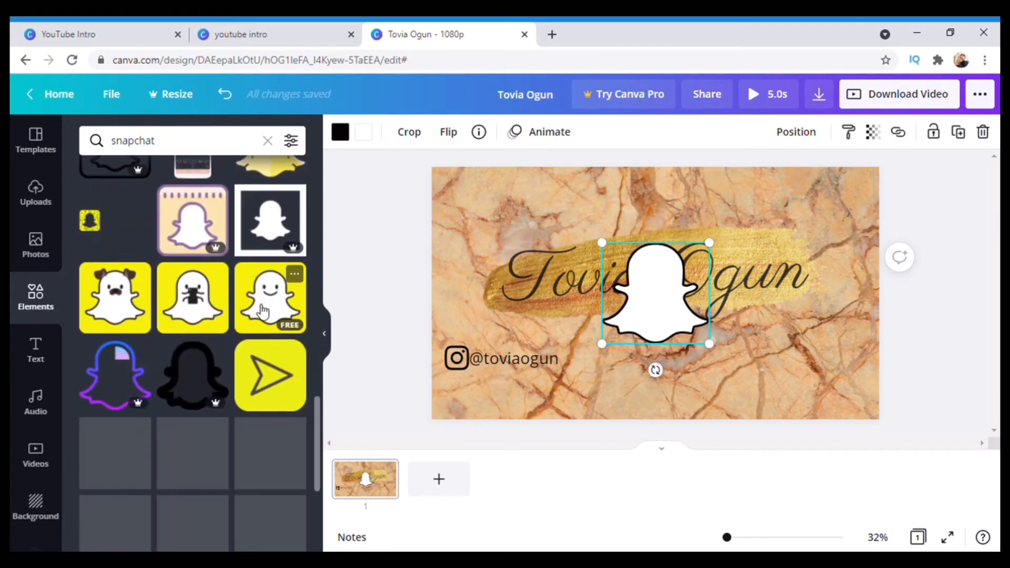
{"action": "scroll", "coordinate": [265, 304], "scroll_direction": "down", "scroll_amount": 2}
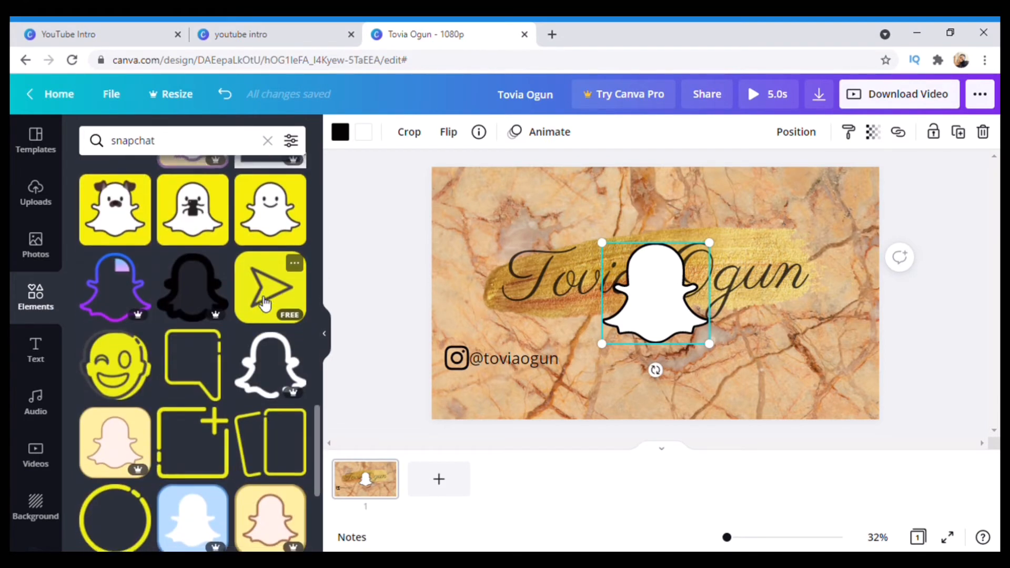
{"action": "scroll", "coordinate": [266, 304], "scroll_direction": "down", "scroll_amount": 2}
{"action": "scroll", "coordinate": [265, 303], "scroll_direction": "down", "scroll_amount": 6}
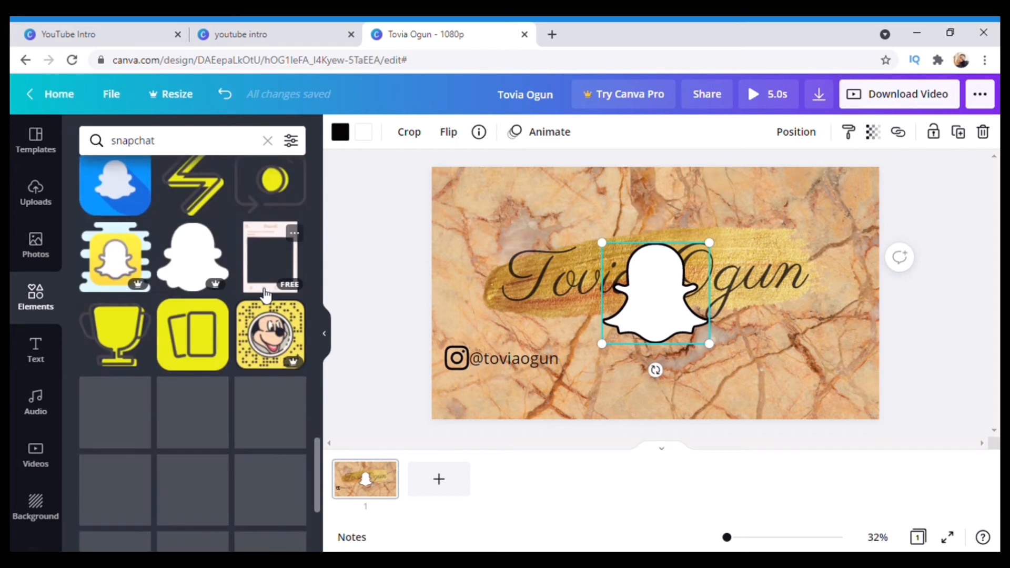
{"action": "scroll", "coordinate": [38, 464], "scroll_direction": "down", "scroll_amount": 2}
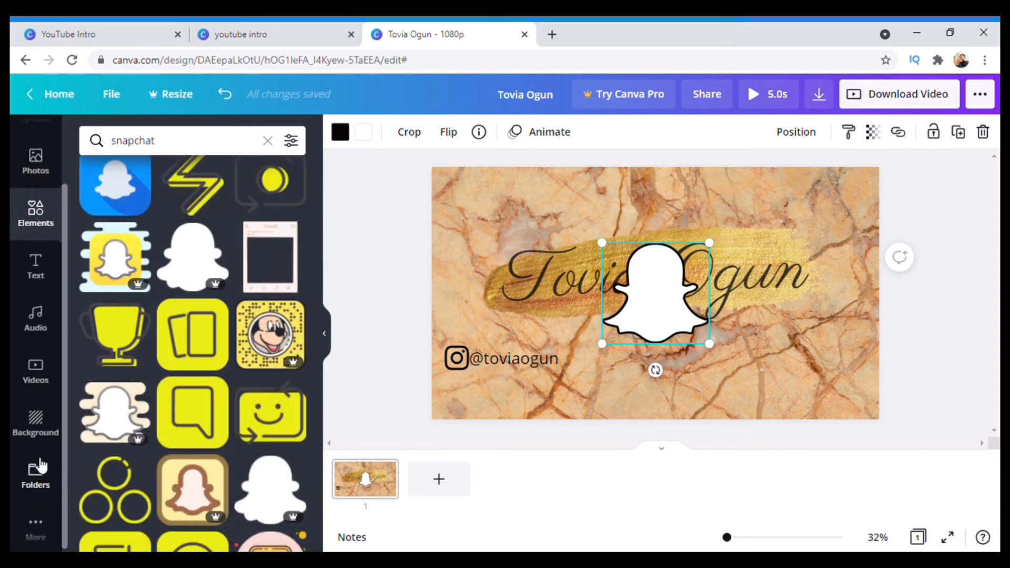
Add the outlined Snapchat image from Uploads and delete the white ghost
{"action": "scroll", "coordinate": [38, 315], "scroll_direction": "up", "scroll_amount": 2}
{"action": "left_click", "coordinate": [37, 200]}
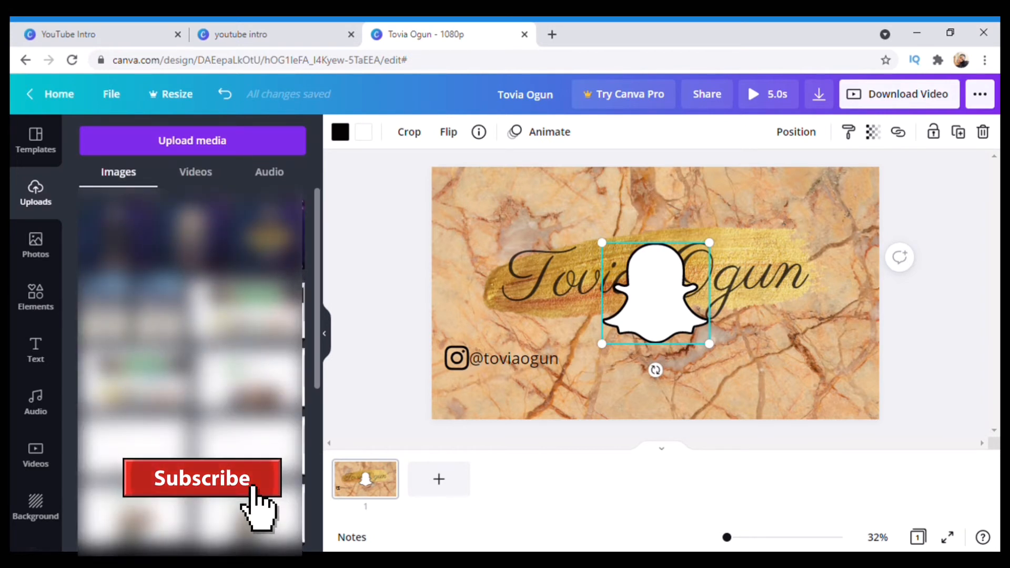
{"action": "scroll", "coordinate": [192, 316], "scroll_direction": "down", "scroll_amount": 6}
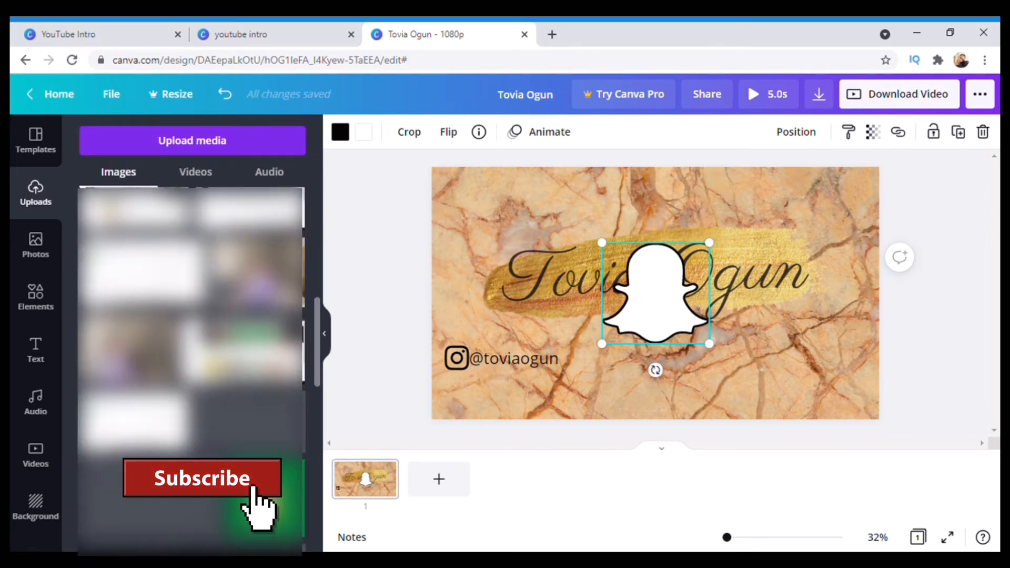
{"action": "scroll", "coordinate": [192, 316], "scroll_direction": "down", "scroll_amount": 5}
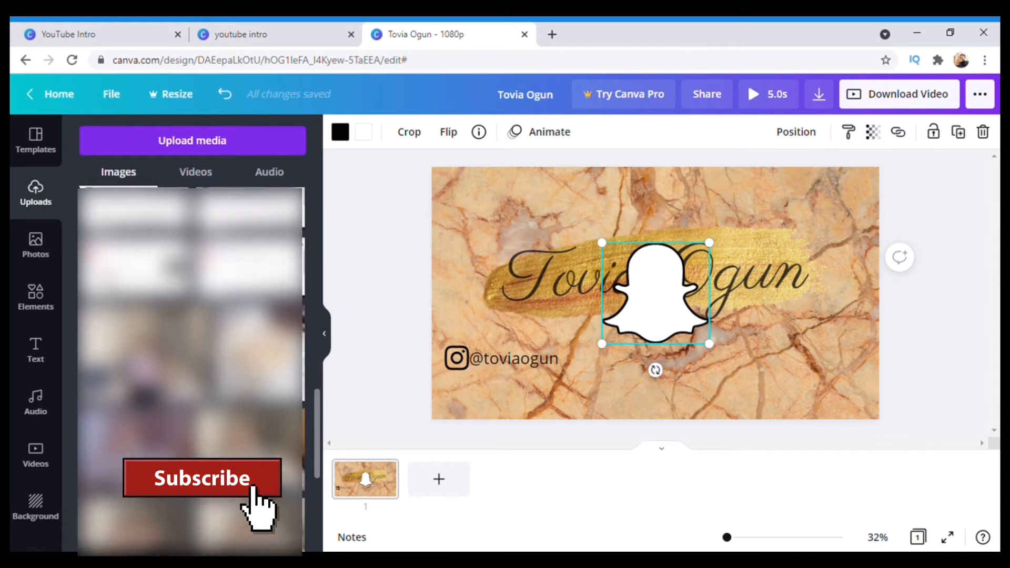
{"action": "scroll", "coordinate": [192, 316], "scroll_direction": "down", "scroll_amount": 5}
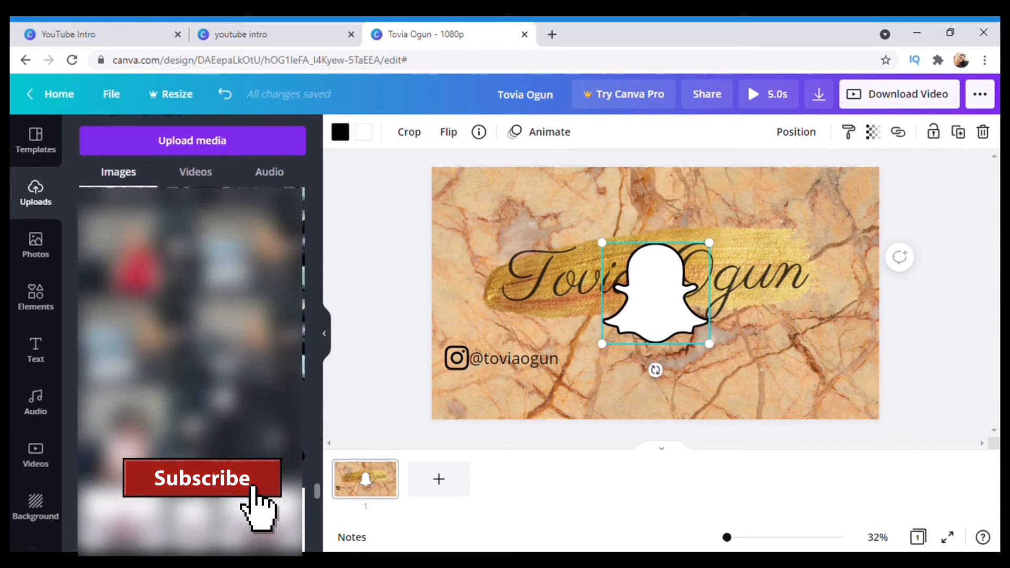
{"action": "left_click", "coordinate": [244, 415]}
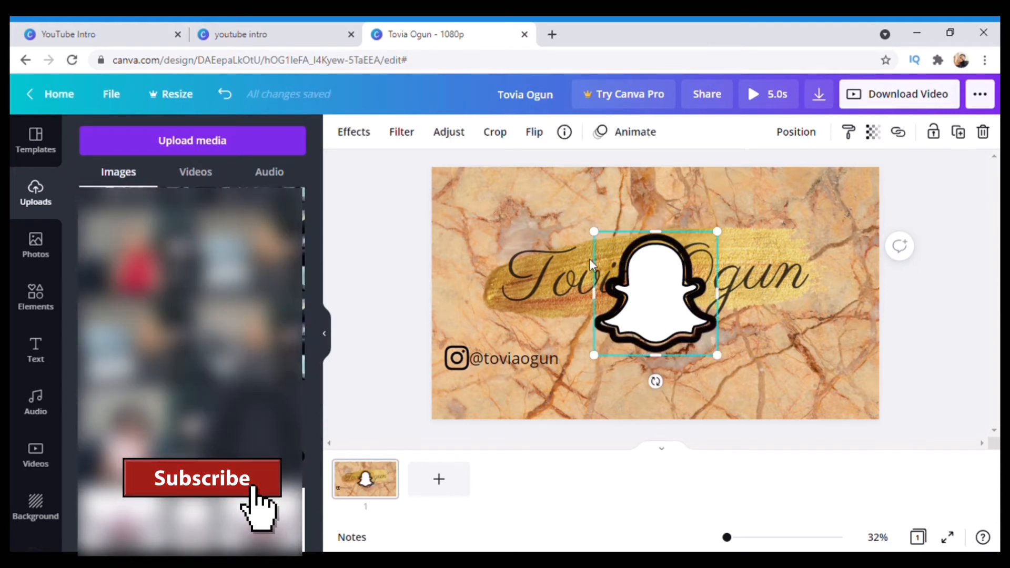
{"action": "left_click_drag", "start_coordinate": [578, 249], "coordinate": [458, 186]}
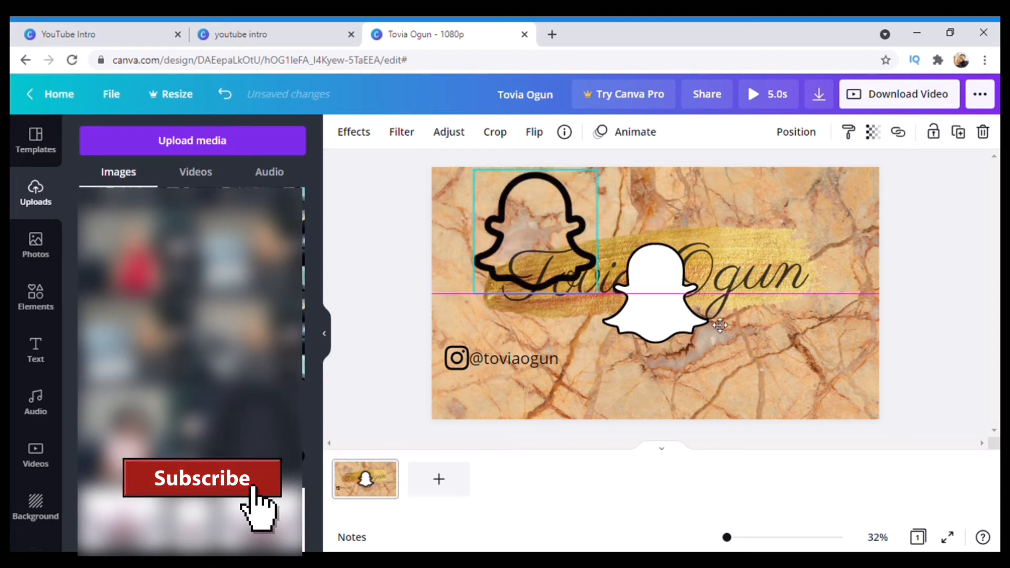
{"action": "left_click", "coordinate": [664, 330]}
{"action": "key", "text": "Delete"}
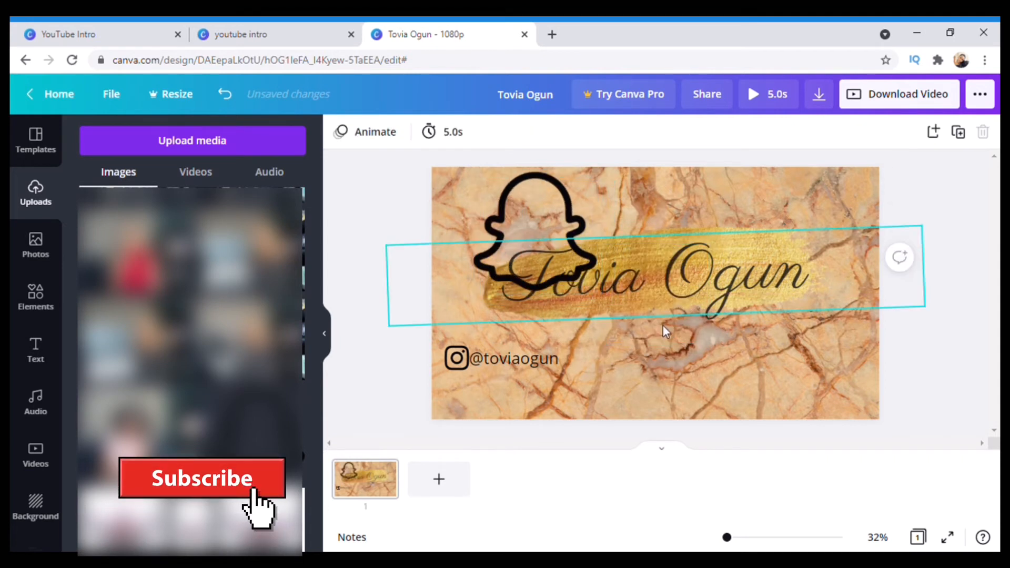
Move the outlined ghost below the title, right of centre, and shrink it small
{"action": "left_click", "coordinate": [542, 219]}
{"action": "left_click_drag", "start_coordinate": [543, 219], "coordinate": [687, 342]}
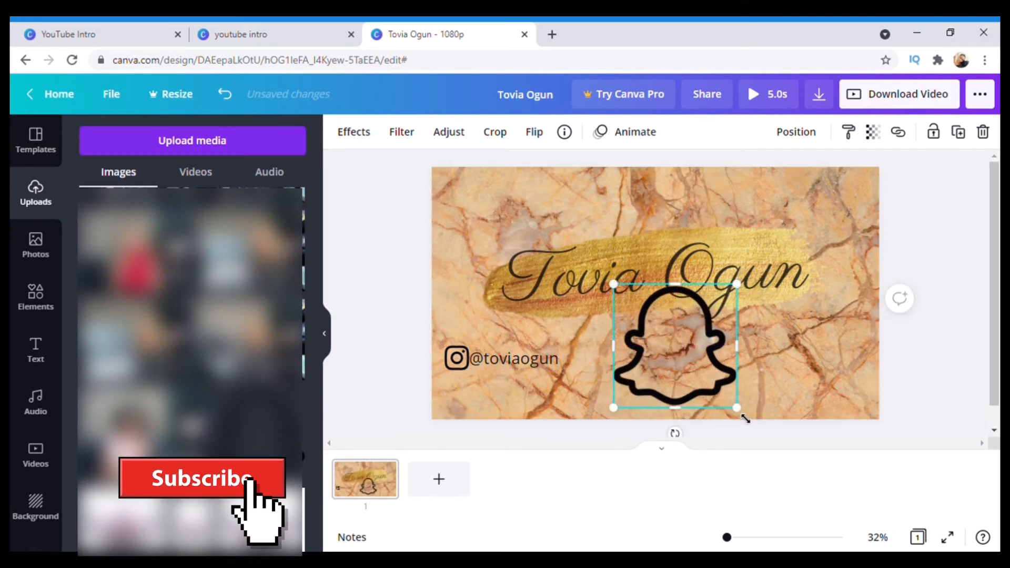
{"action": "left_click_drag", "start_coordinate": [706, 396], "coordinate": [700, 370]}
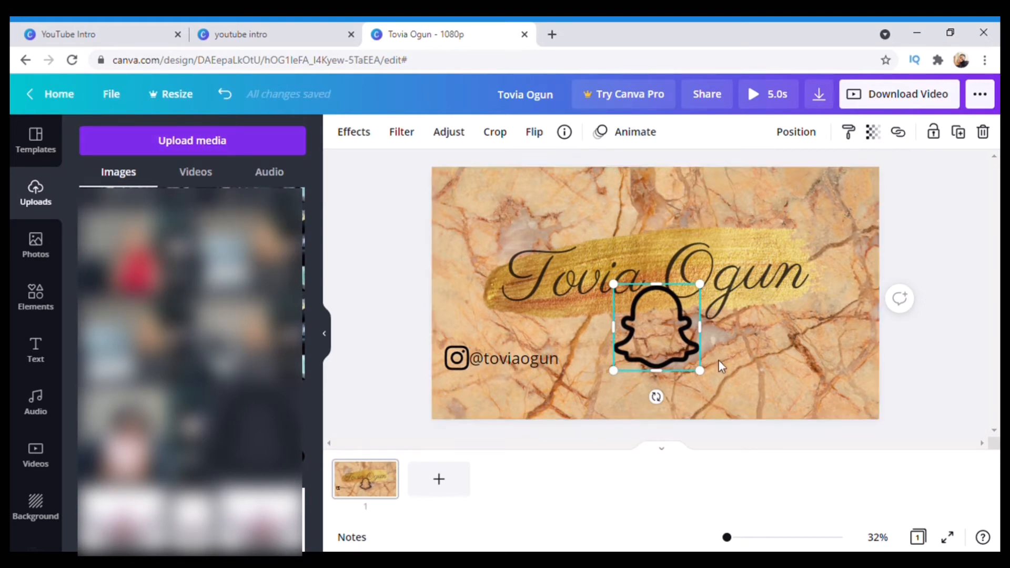
{"action": "left_click_drag", "start_coordinate": [690, 362], "coordinate": [713, 367]}
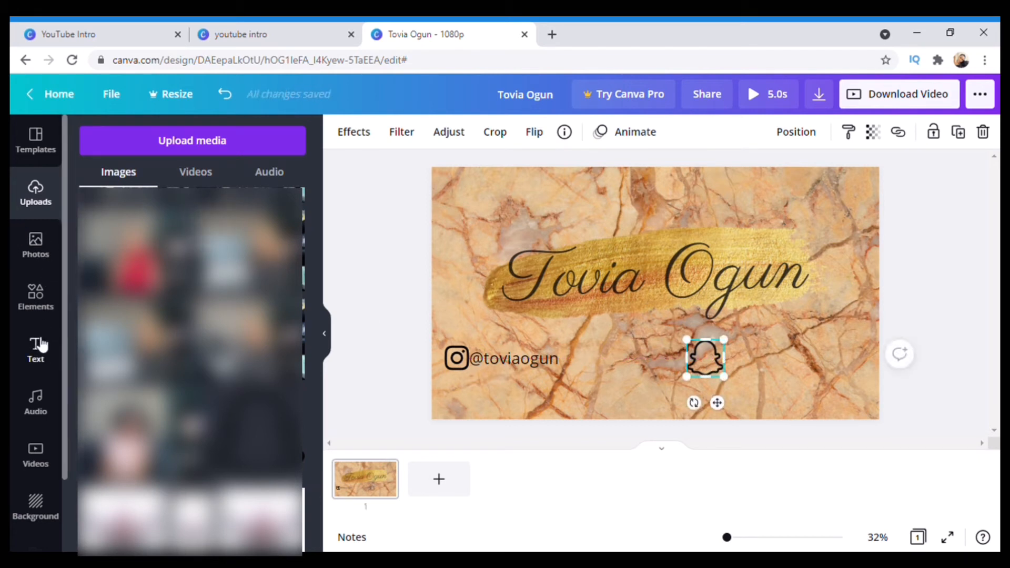
Add a subheading with the Snapchat handle and place it beside the Snapchat icon
{"action": "left_click", "coordinate": [38, 346]}
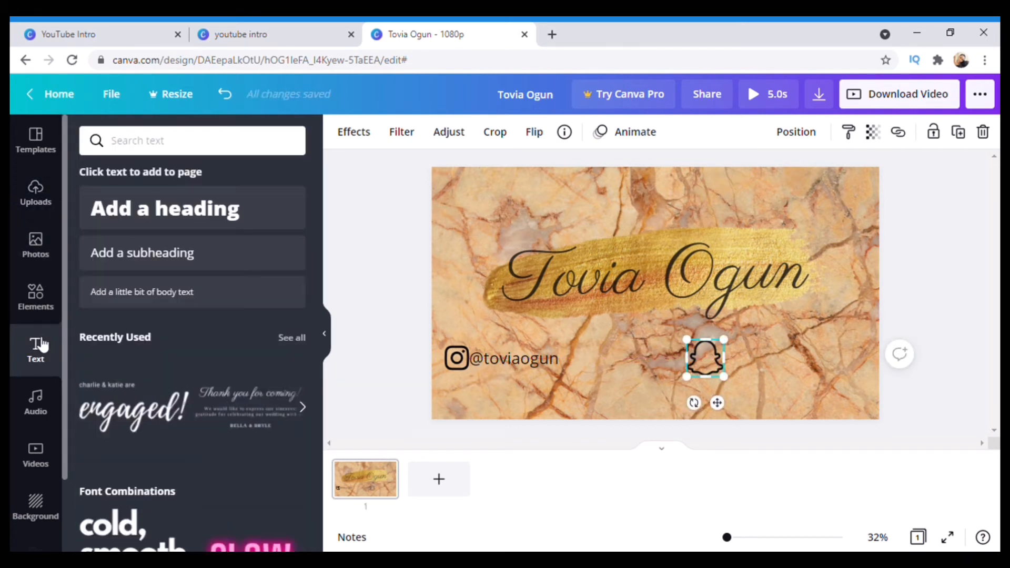
{"action": "left_click", "coordinate": [127, 264]}
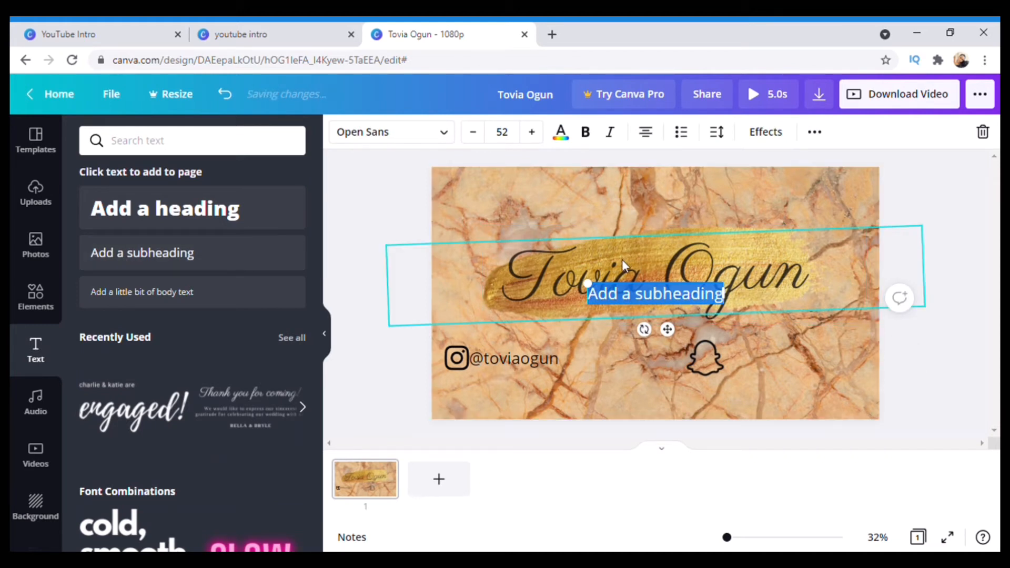
{"action": "type", "text": "class"}
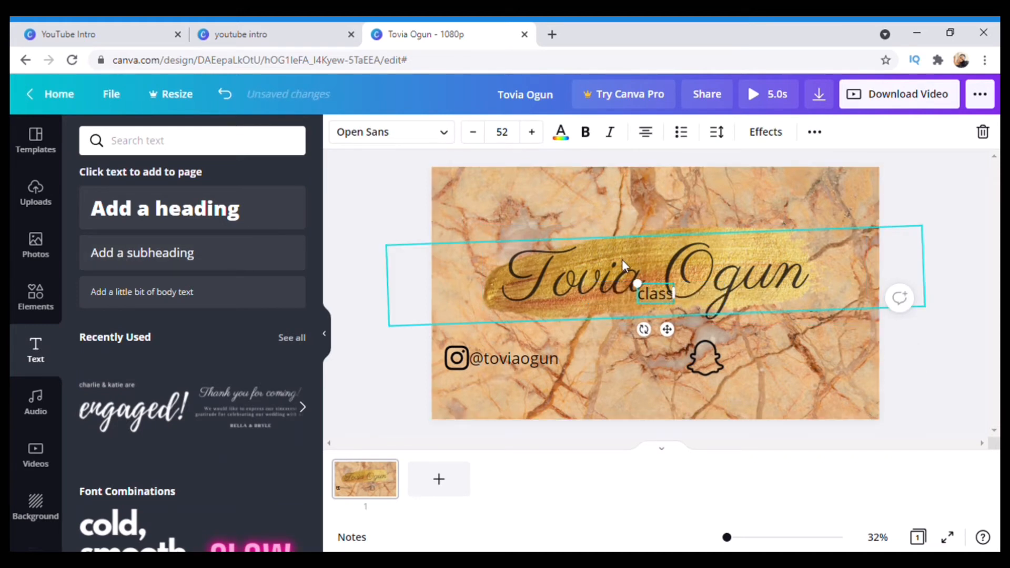
{"action": "key", "text": "BackSpace"}
{"action": "key", "text": "BackSpace"}
{"action": "key", "text": "BackSpace"}
{"action": "key", "text": "BackSpace"}
{"action": "key", "text": "BackSpace"}
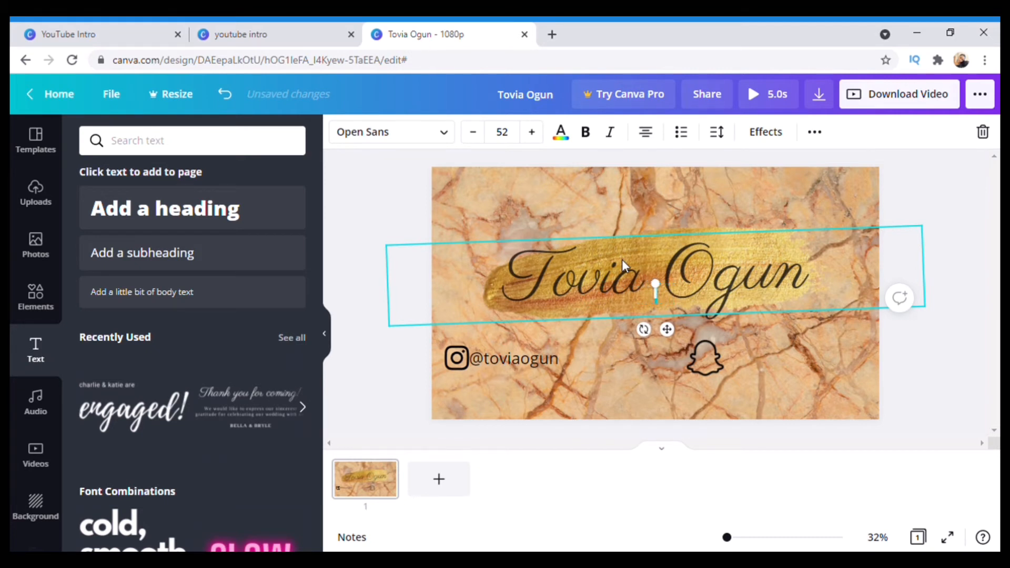
{"action": "type", "text": "@cla"}
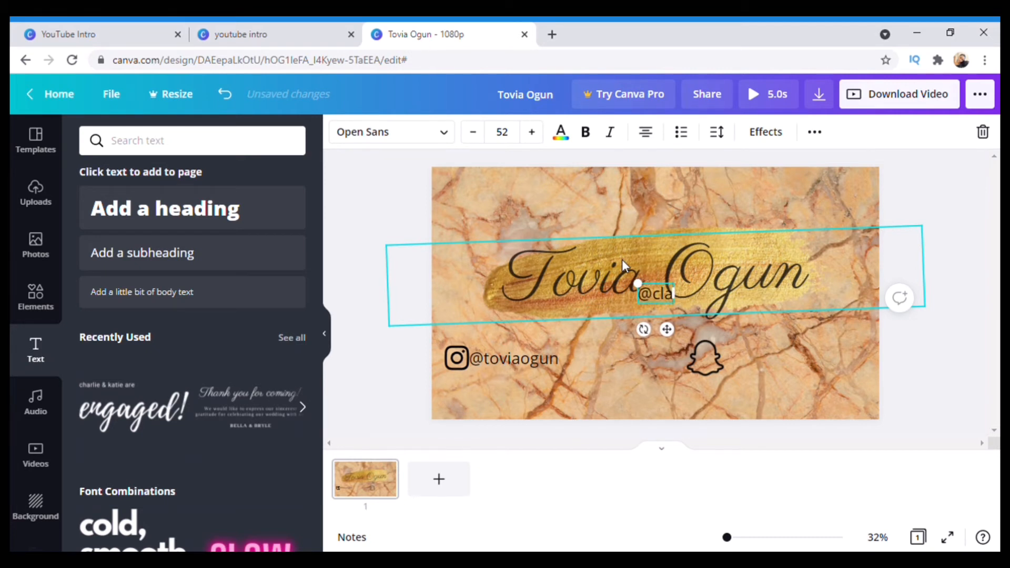
{"action": "type", "text": "ssictovia"}
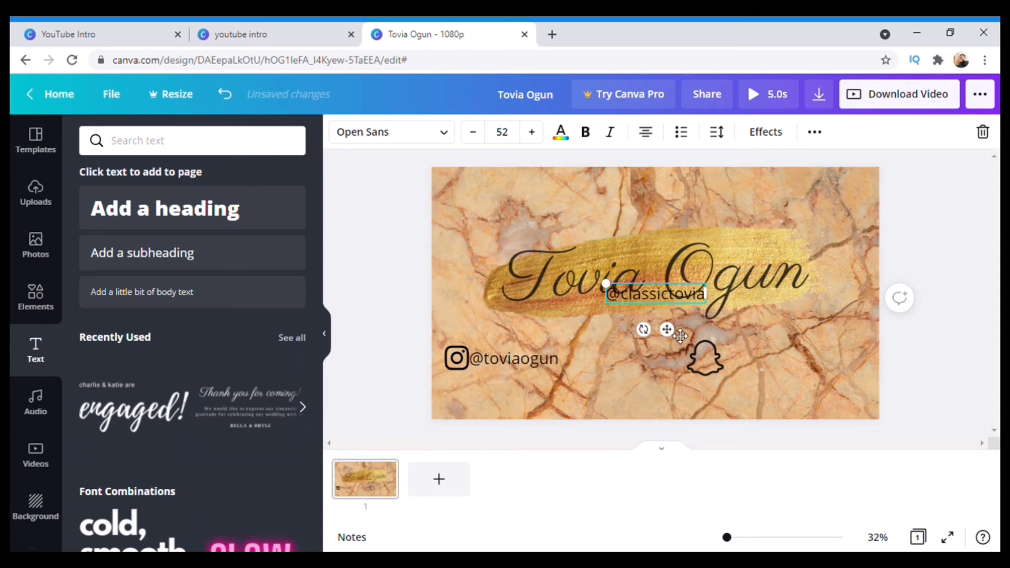
{"action": "left_click_drag", "start_coordinate": [796, 371], "coordinate": [797, 400]}
Compare the fonts of the Instagram handle and the name title
{"action": "left_click", "coordinate": [506, 362]}
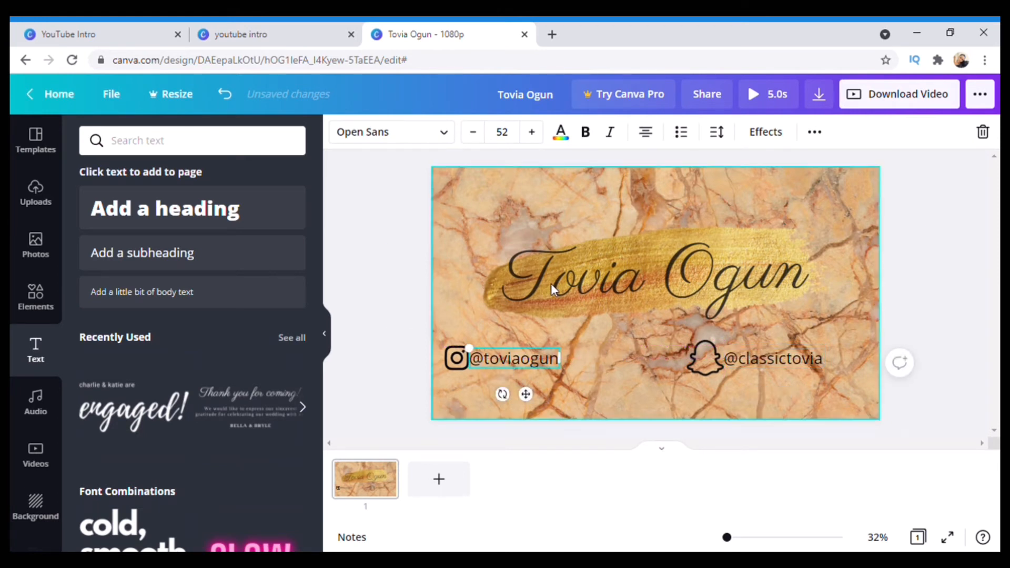
{"action": "left_click", "coordinate": [551, 284]}
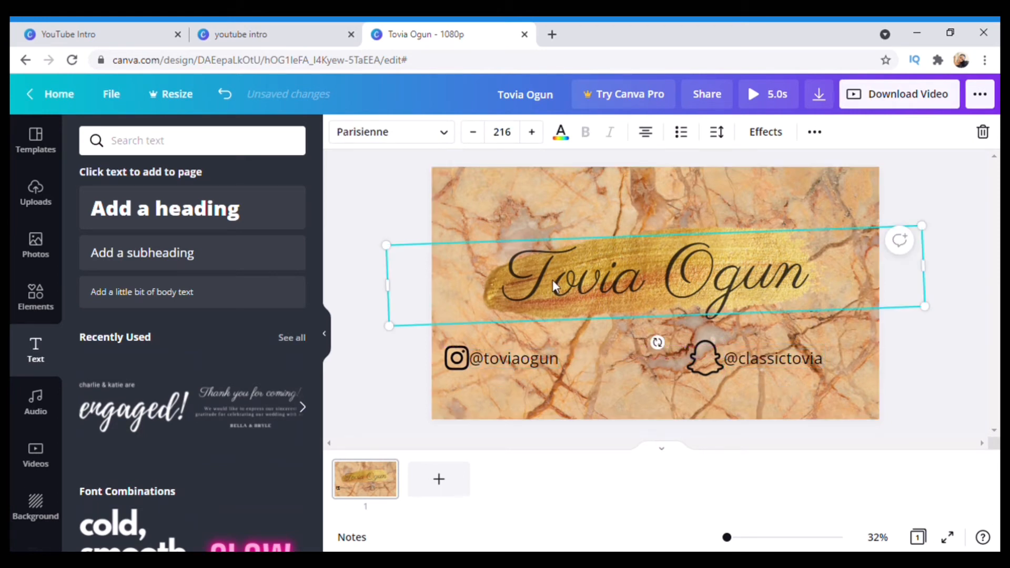
{"action": "left_click", "coordinate": [513, 354]}
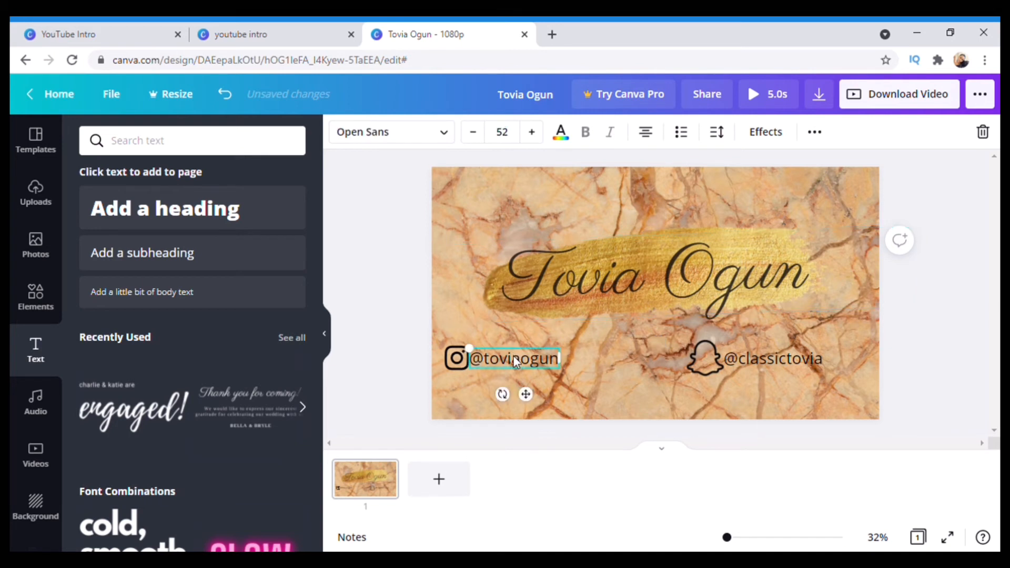
Restyle the handle text in Abhaya Libre Regular after trying Parisienne, and shrink it to match
{"action": "left_click", "coordinate": [446, 145]}
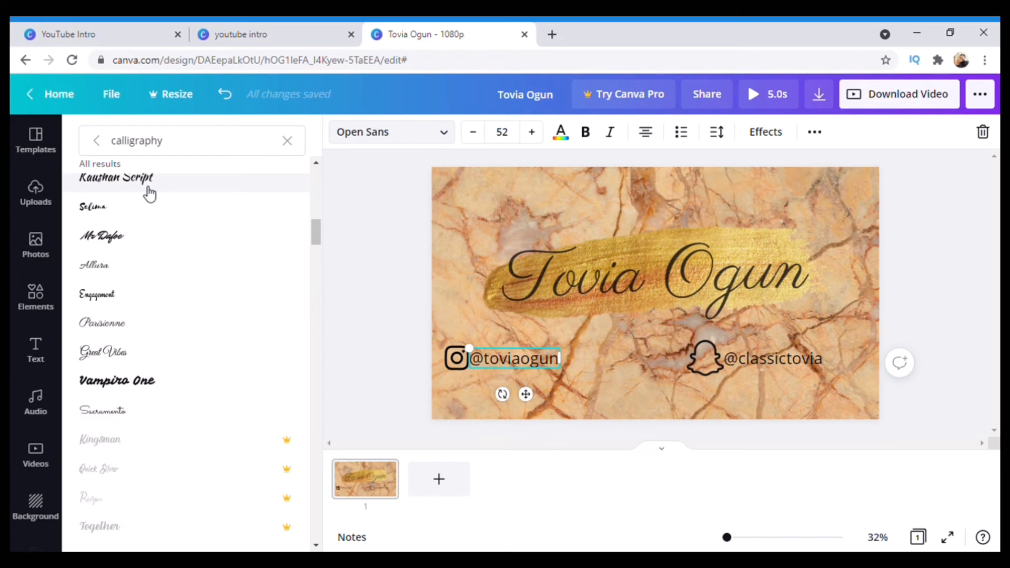
{"action": "scroll", "coordinate": [144, 273], "scroll_direction": "up", "scroll_amount": 5}
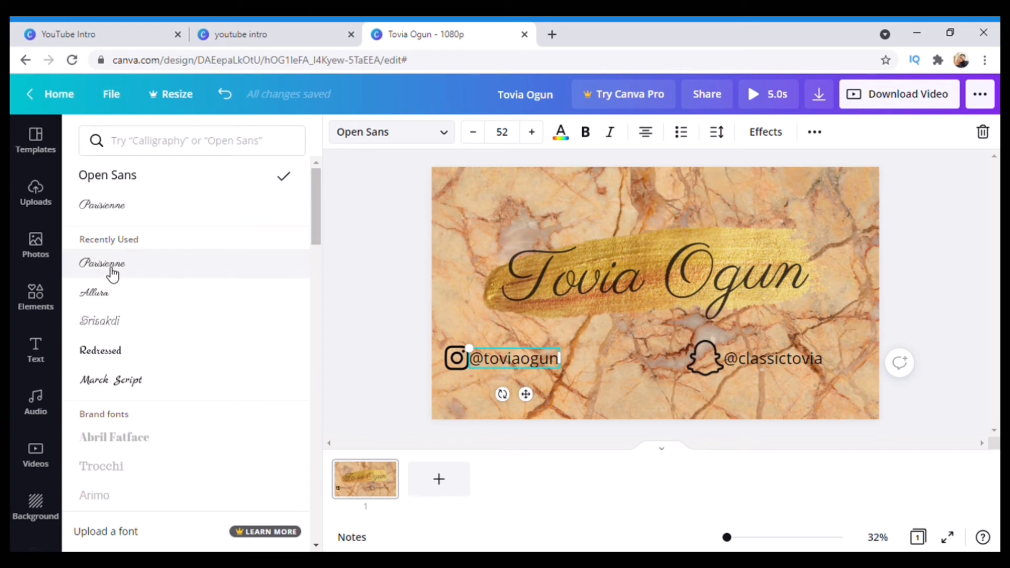
{"action": "left_click", "coordinate": [113, 273]}
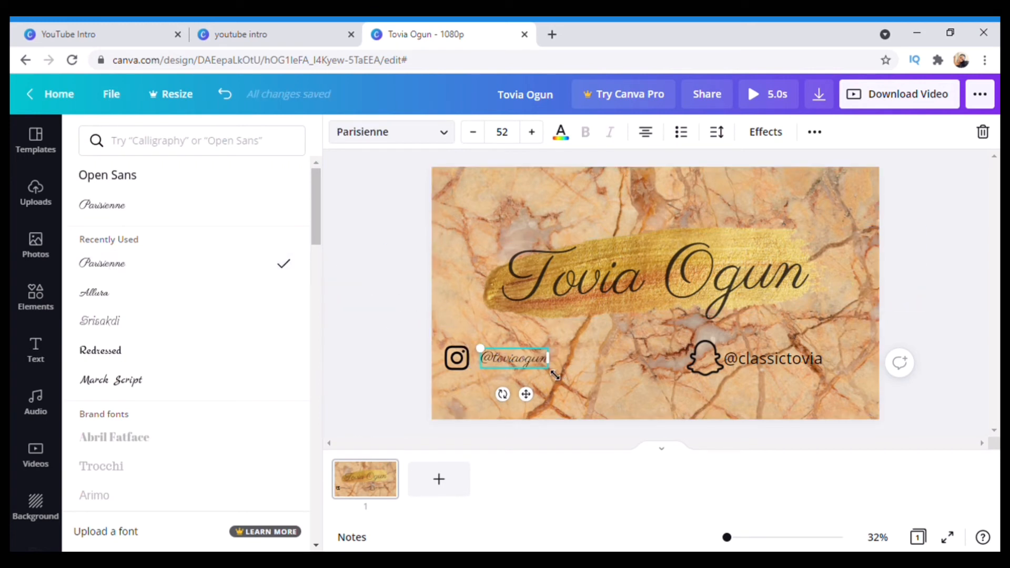
{"action": "left_click", "coordinate": [178, 357]}
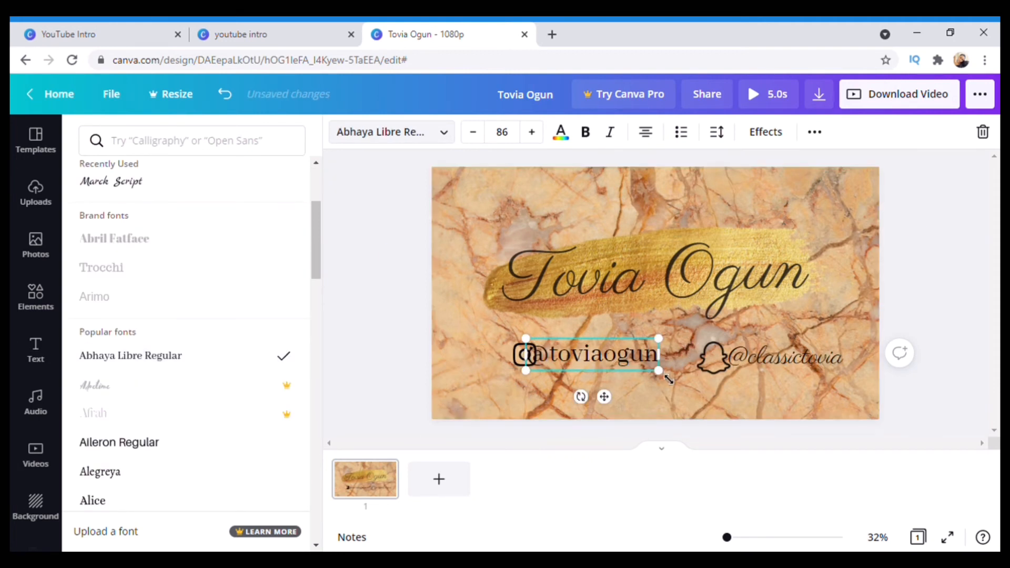
{"action": "left_click_drag", "start_coordinate": [650, 376], "coordinate": [637, 402]}
{"action": "left_click", "coordinate": [716, 362]}
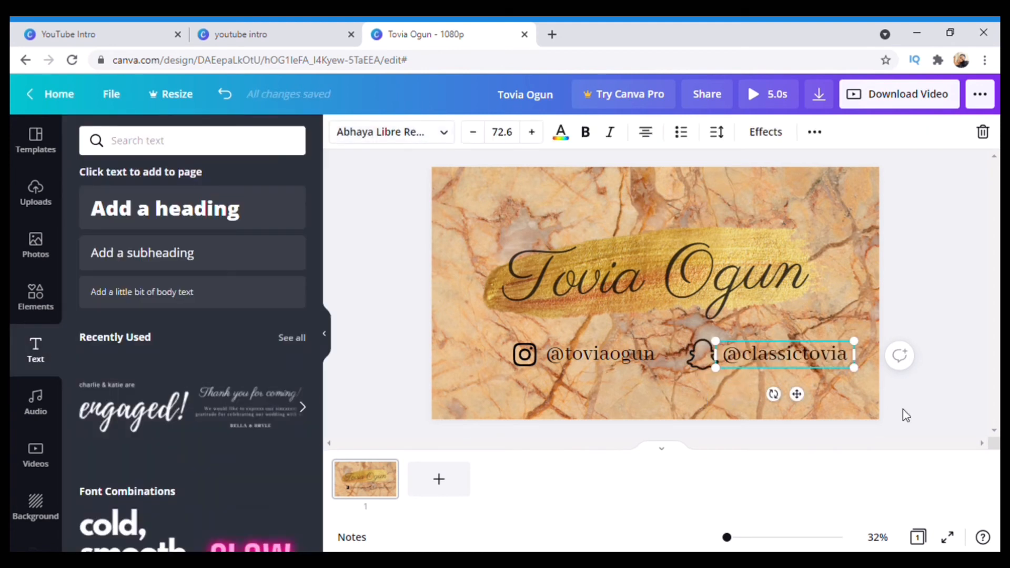
{"action": "left_click", "coordinate": [902, 408]}
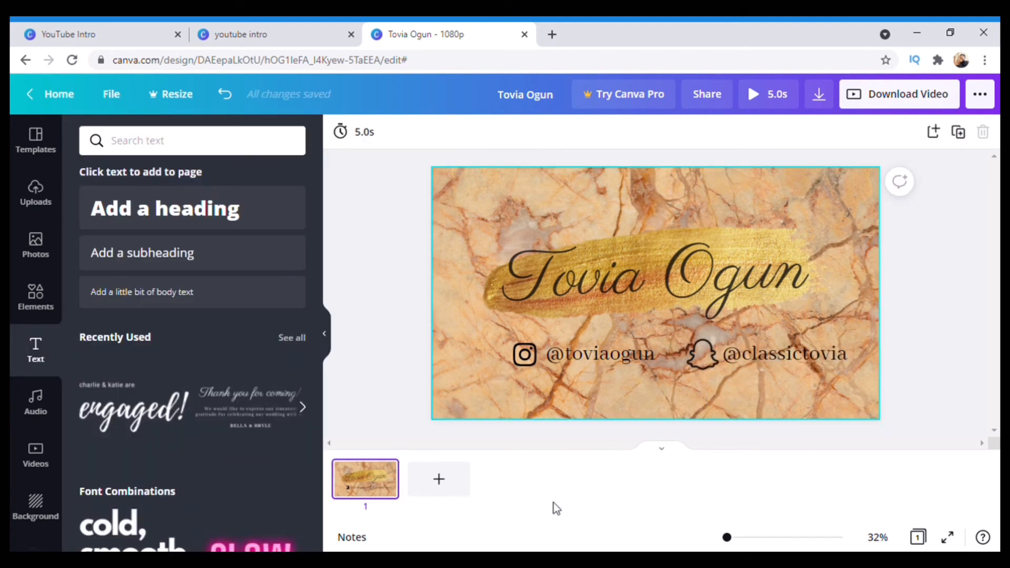
Nudge the Instagram icon and its handle left along the guide, then check the title and background
{"action": "left_click", "coordinate": [527, 355]}
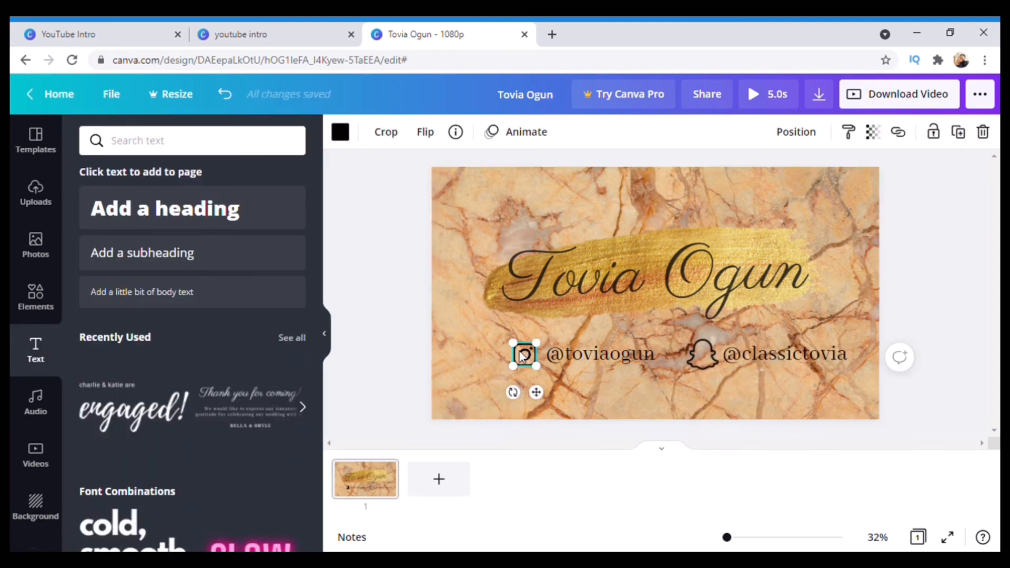
{"action": "mouse_move", "coordinate": [517, 352]}
{"action": "left_mouse_down"}
{"action": "mouse_move", "coordinate": [497, 358]}
{"action": "mouse_move", "coordinate": [520, 347]}
{"action": "left_mouse_up"}
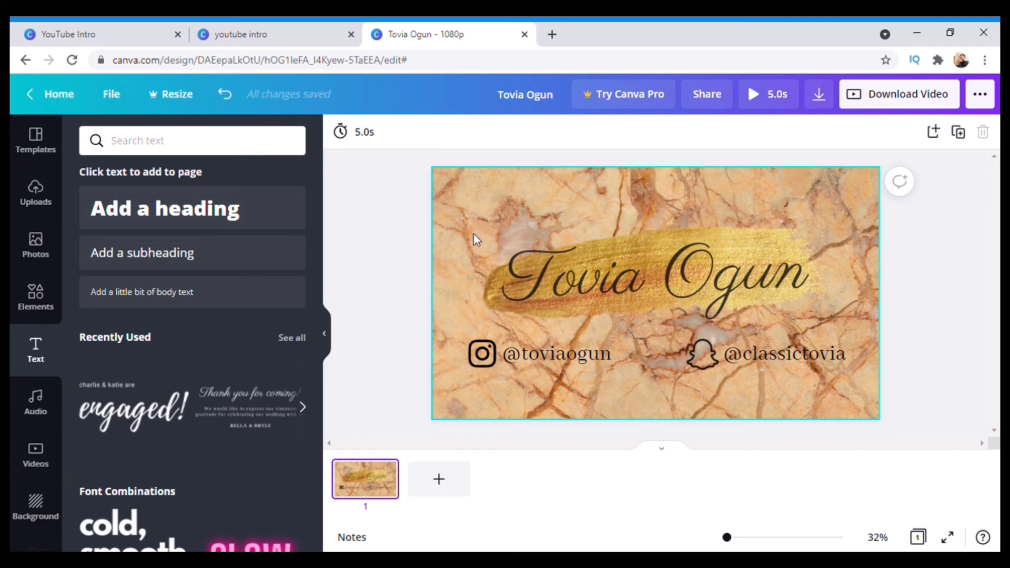
{"action": "left_click", "coordinate": [575, 279]}
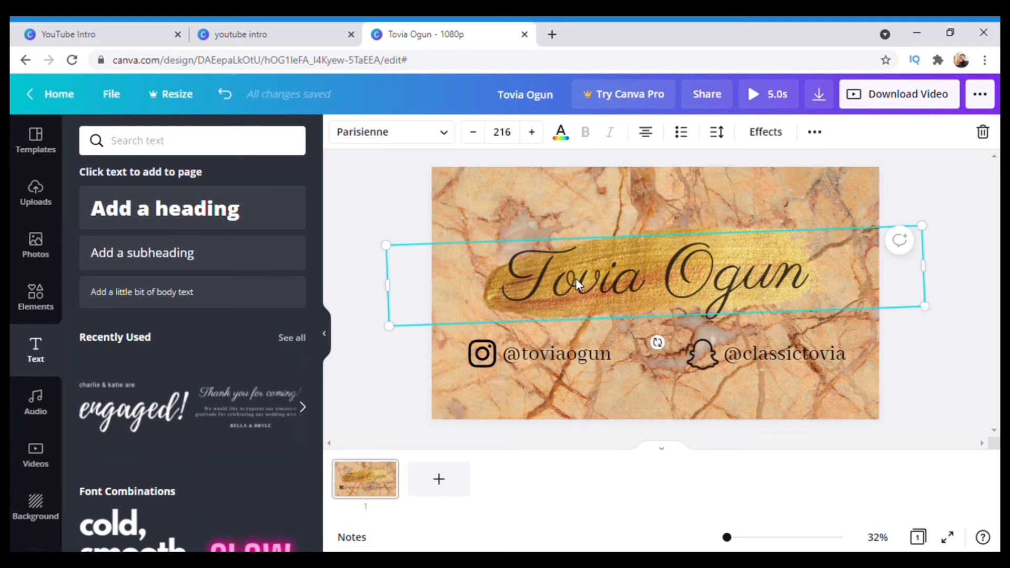
{"action": "left_click", "coordinate": [506, 202]}
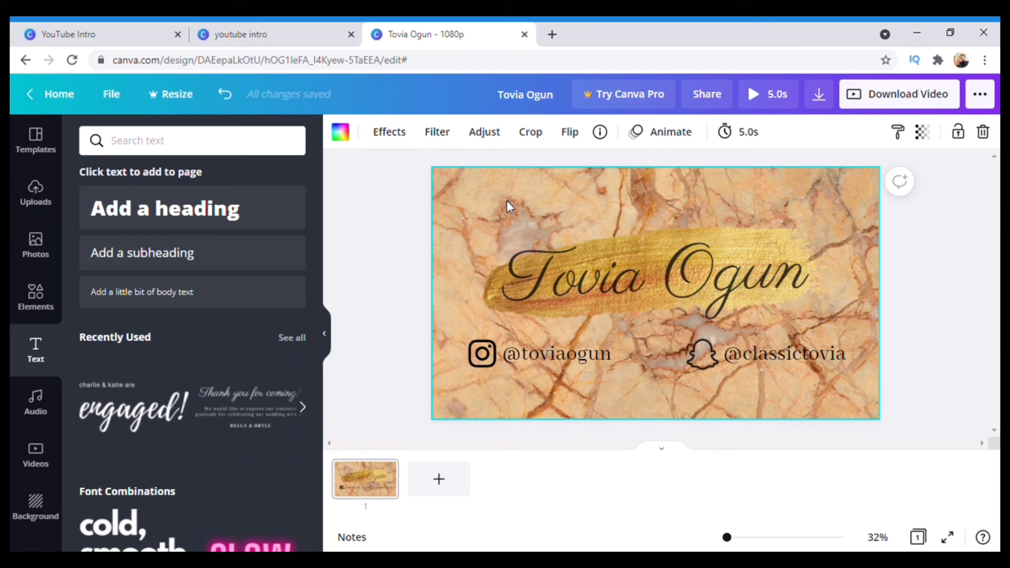
Preview the Block, Breathe, Fade, Pan and Rise page animations
{"action": "left_click", "coordinate": [675, 141]}
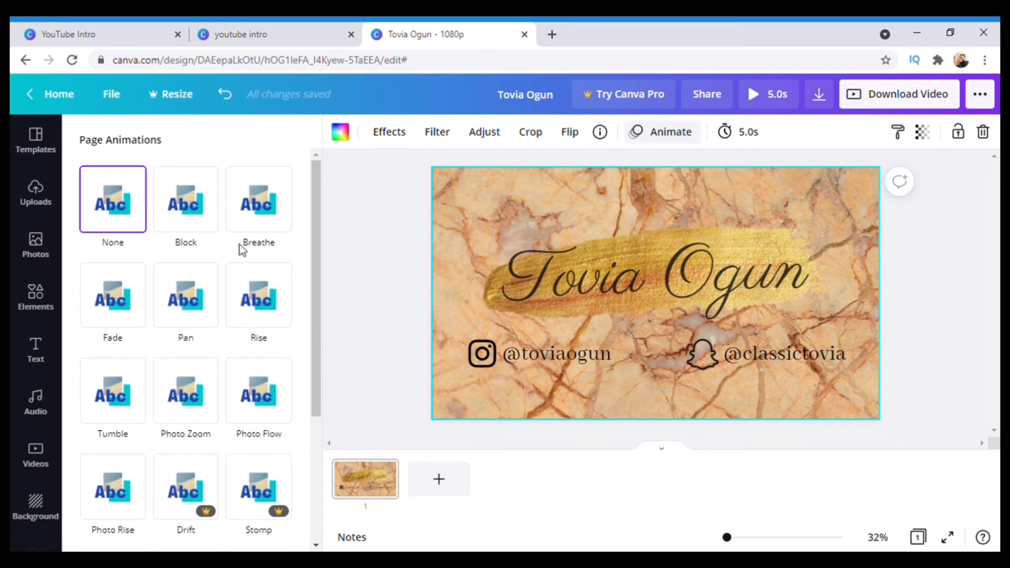
{"action": "left_click", "coordinate": [193, 213]}
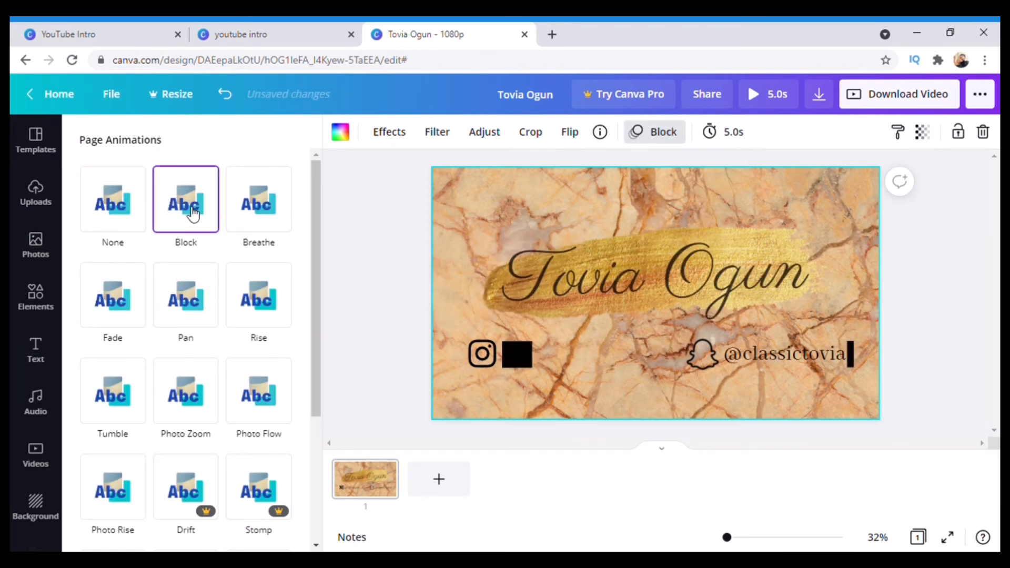
{"action": "left_click", "coordinate": [267, 211]}
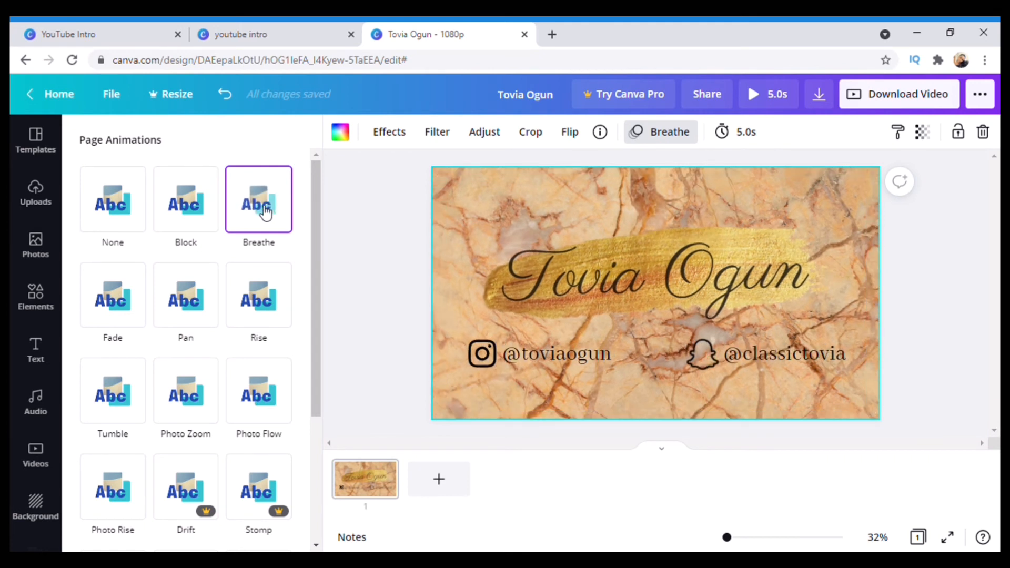
{"action": "left_click", "coordinate": [130, 320]}
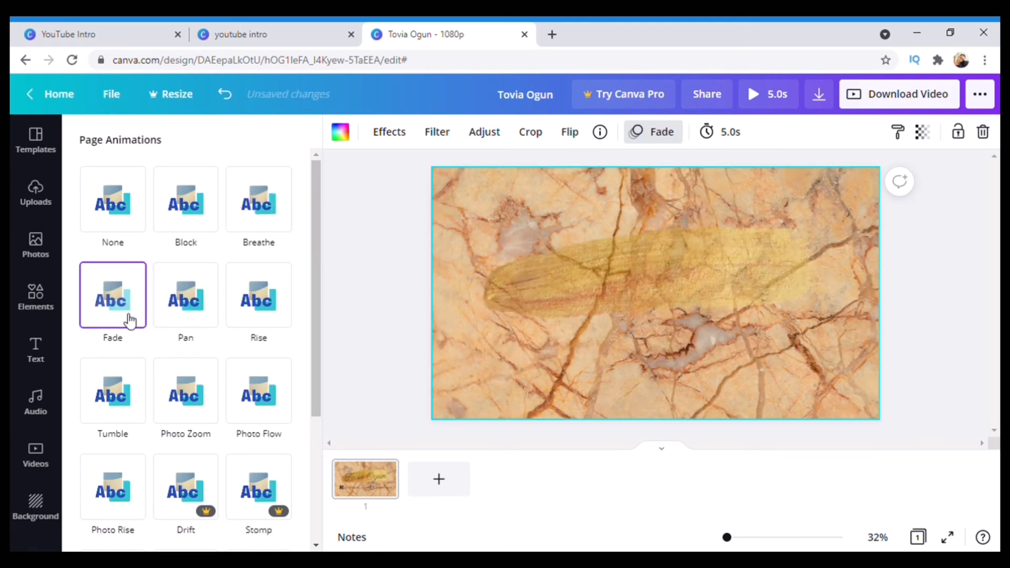
{"action": "left_click", "coordinate": [185, 311]}
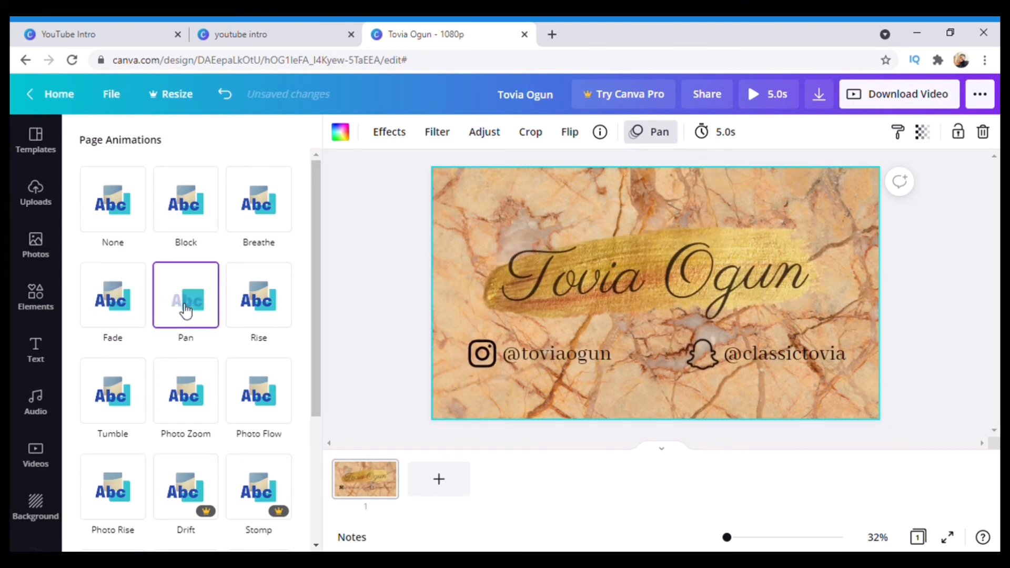
{"action": "left_click", "coordinate": [272, 310]}
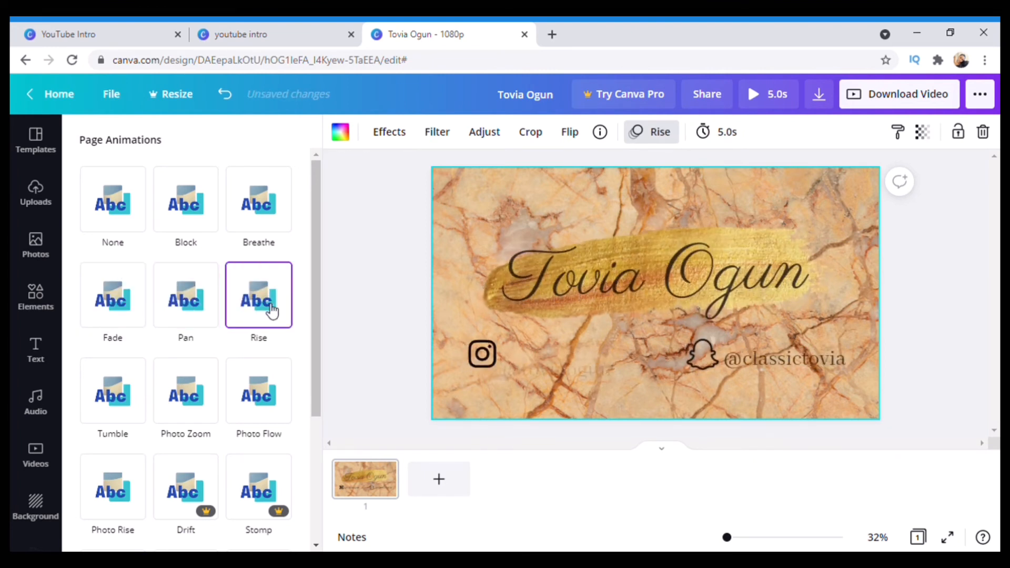
{"action": "left_click", "coordinate": [187, 311]}
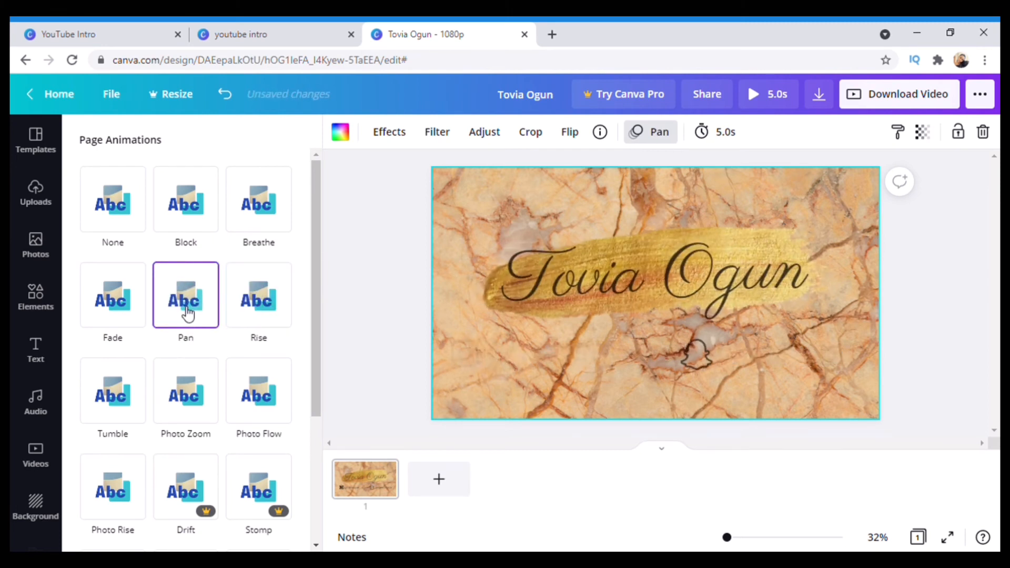
{"action": "left_click", "coordinate": [278, 310]}
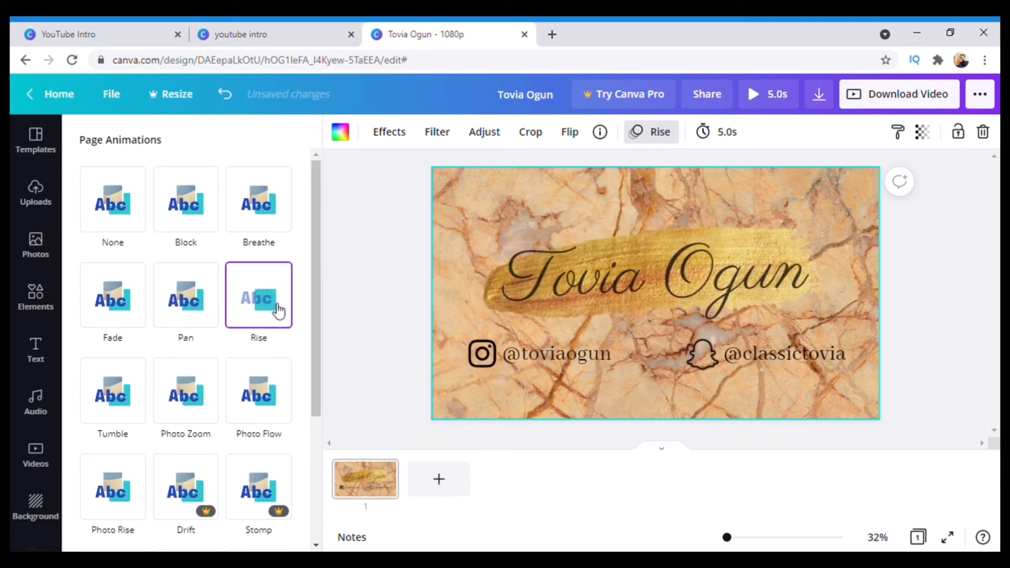
Try Tumble, Photo Zoom and Photo Rise, then apply Photo Flow to the page
{"action": "scroll", "coordinate": [278, 311], "scroll_direction": "down", "scroll_amount": 1}
{"action": "scroll", "coordinate": [279, 310], "scroll_direction": "down", "scroll_amount": 2}
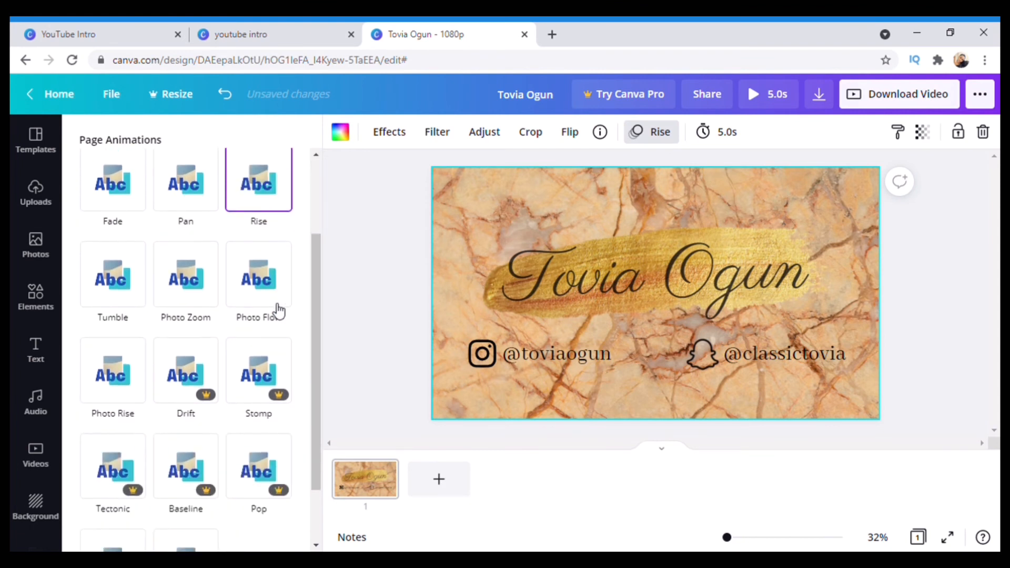
{"action": "left_click", "coordinate": [108, 294]}
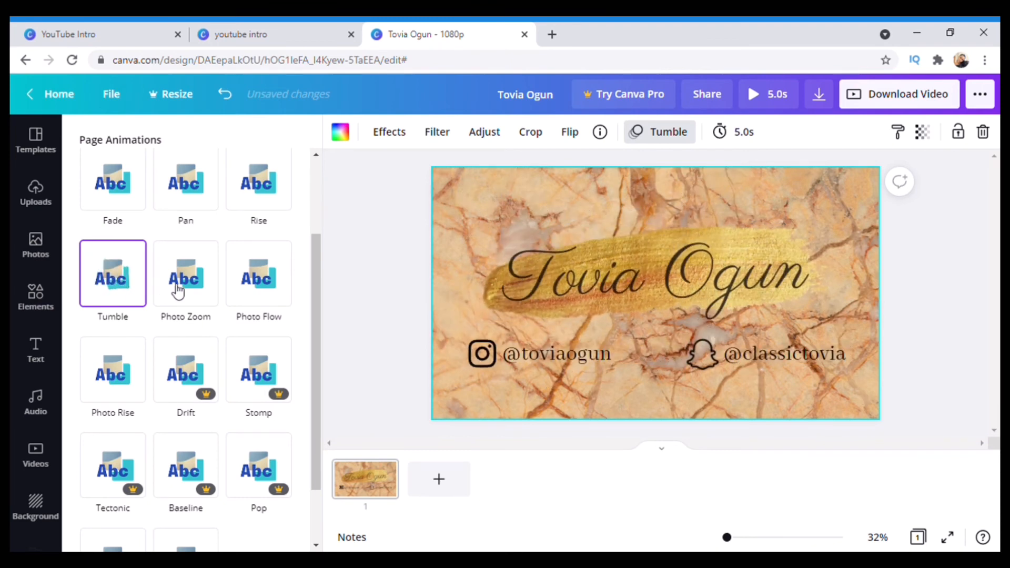
{"action": "left_click", "coordinate": [200, 292]}
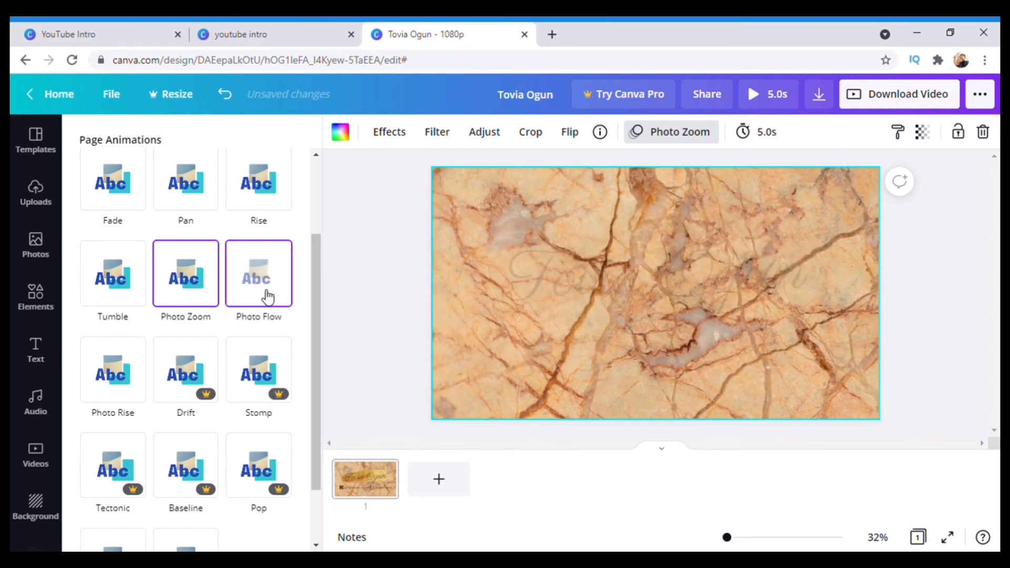
{"action": "left_click", "coordinate": [267, 295]}
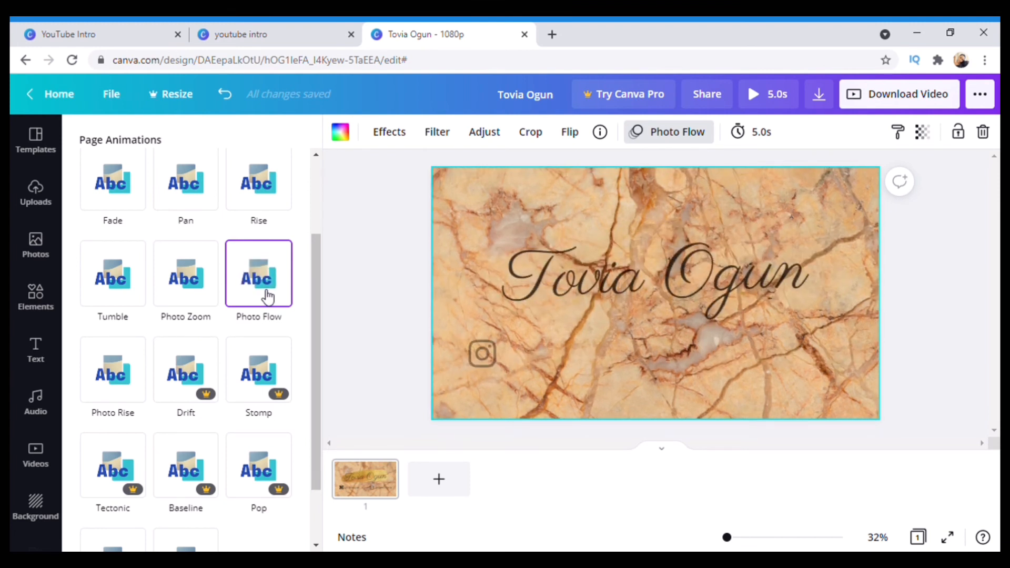
{"action": "left_click", "coordinate": [113, 391]}
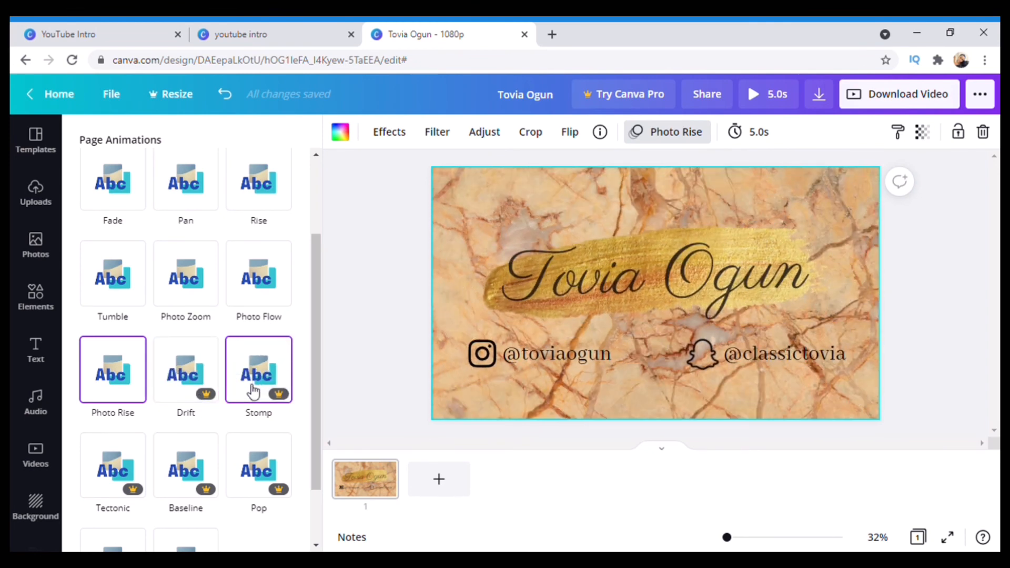
{"action": "scroll", "coordinate": [254, 389], "scroll_direction": "down", "scroll_amount": 2}
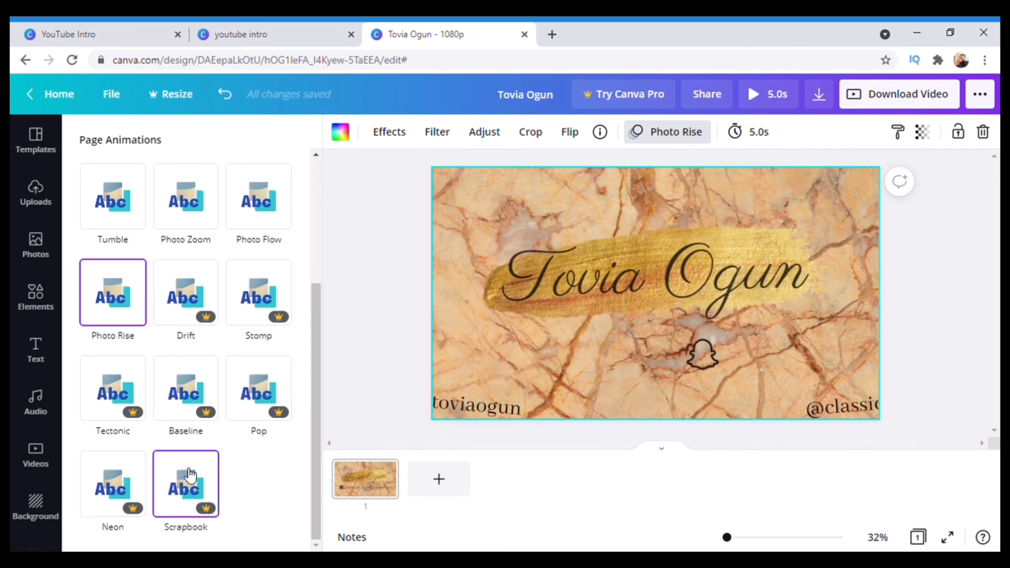
{"action": "scroll", "coordinate": [221, 368], "scroll_direction": "up", "scroll_amount": 3}
{"action": "left_click", "coordinate": [259, 341]}
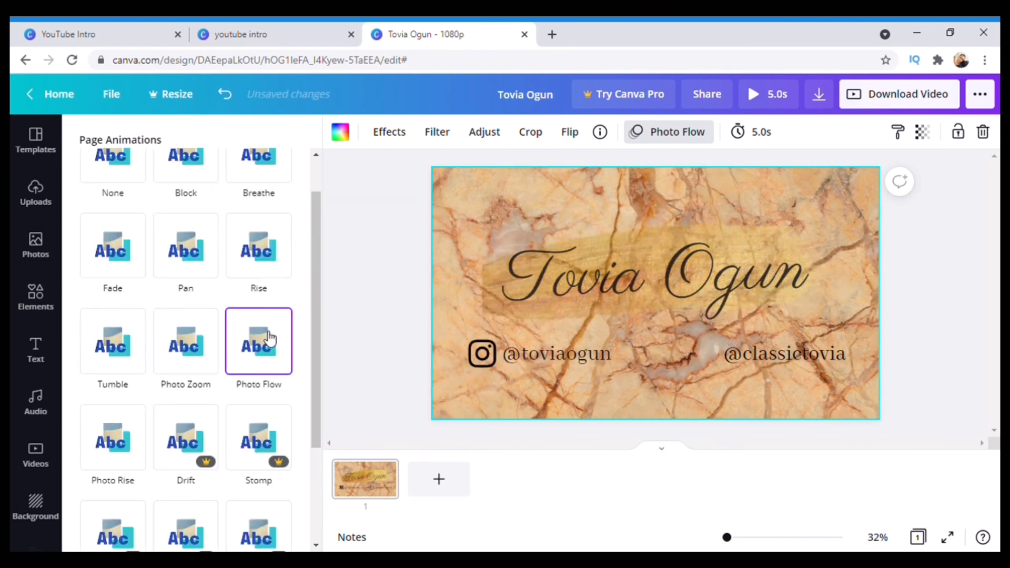
{"action": "left_click", "coordinate": [384, 320]}
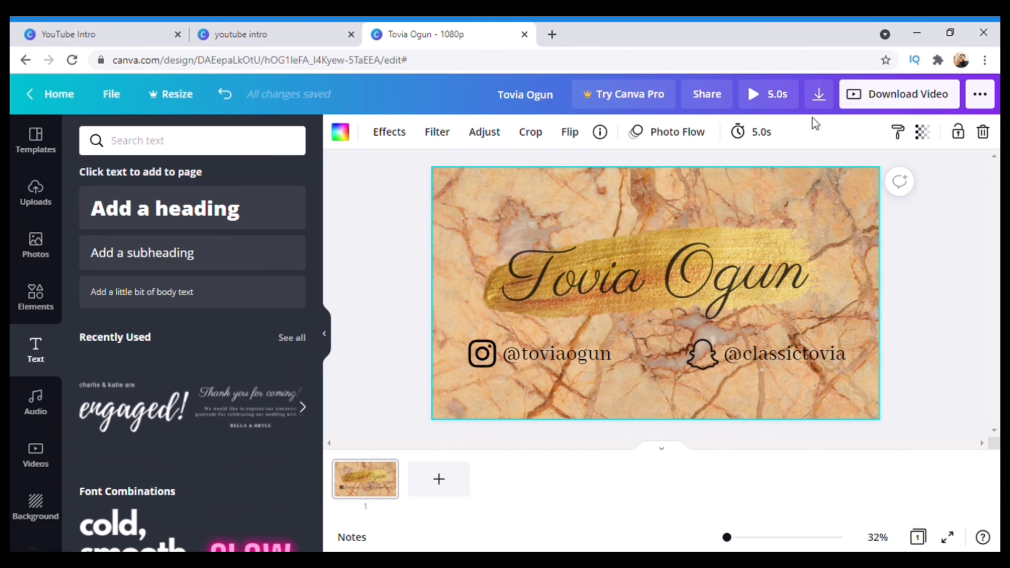
{"action": "left_click", "coordinate": [753, 98]}
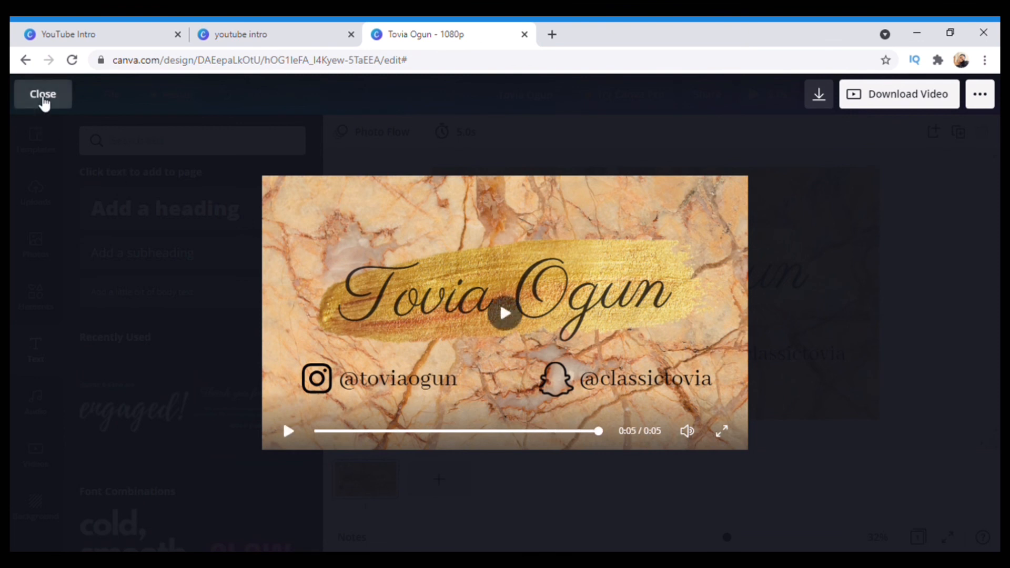
{"action": "left_click", "coordinate": [43, 100]}
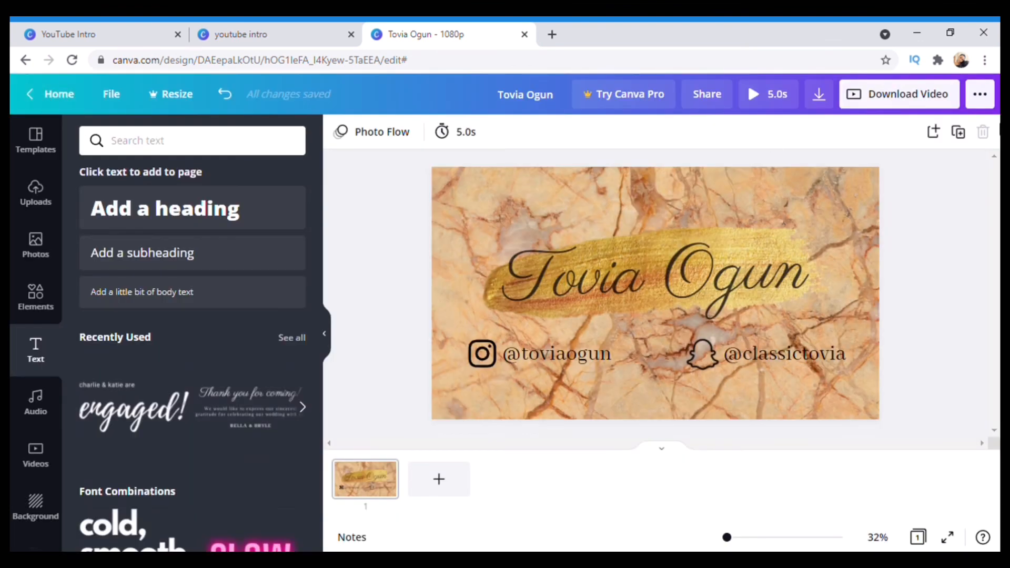
Download the intro as an MP4 (high quality video) and dismiss the progress card
{"action": "left_click", "coordinate": [875, 95]}
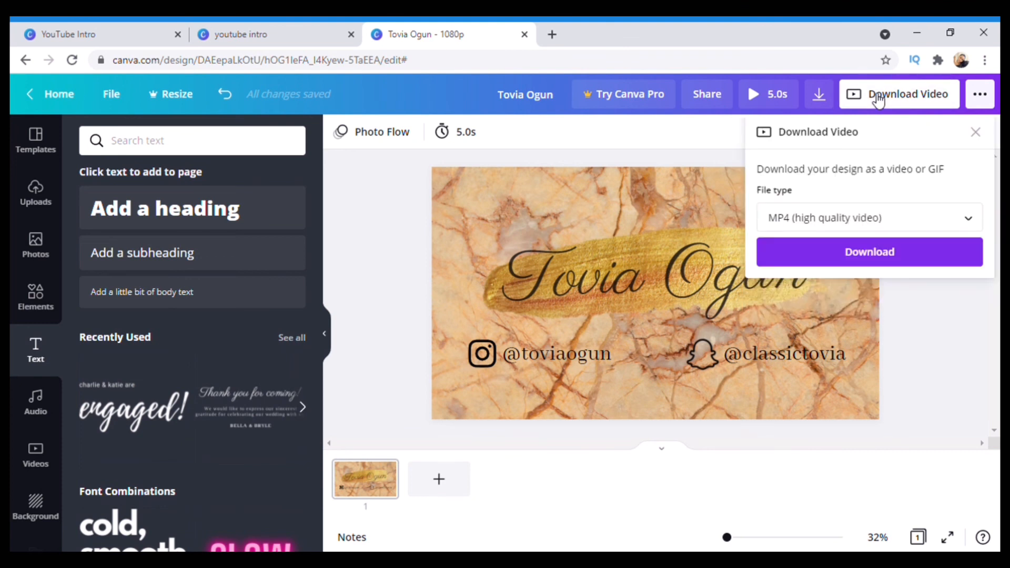
{"action": "left_click", "coordinate": [874, 230]}
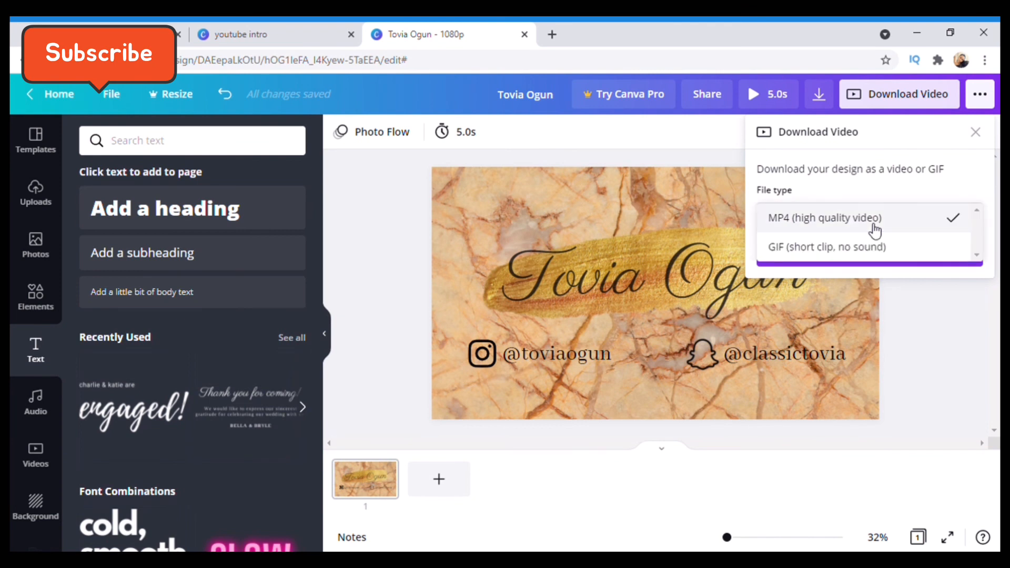
{"action": "left_click", "coordinate": [875, 229]}
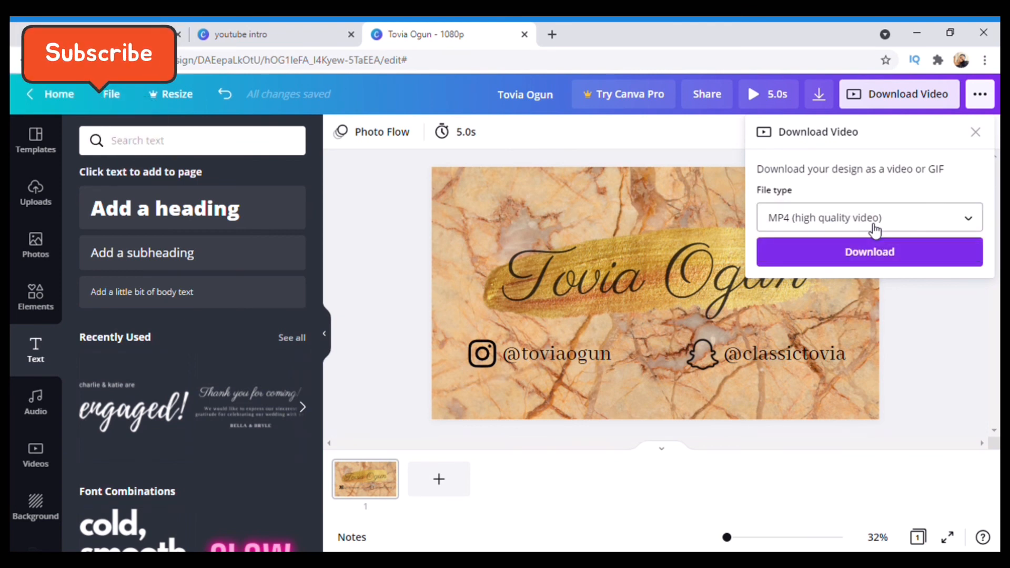
{"action": "left_click", "coordinate": [869, 252]}
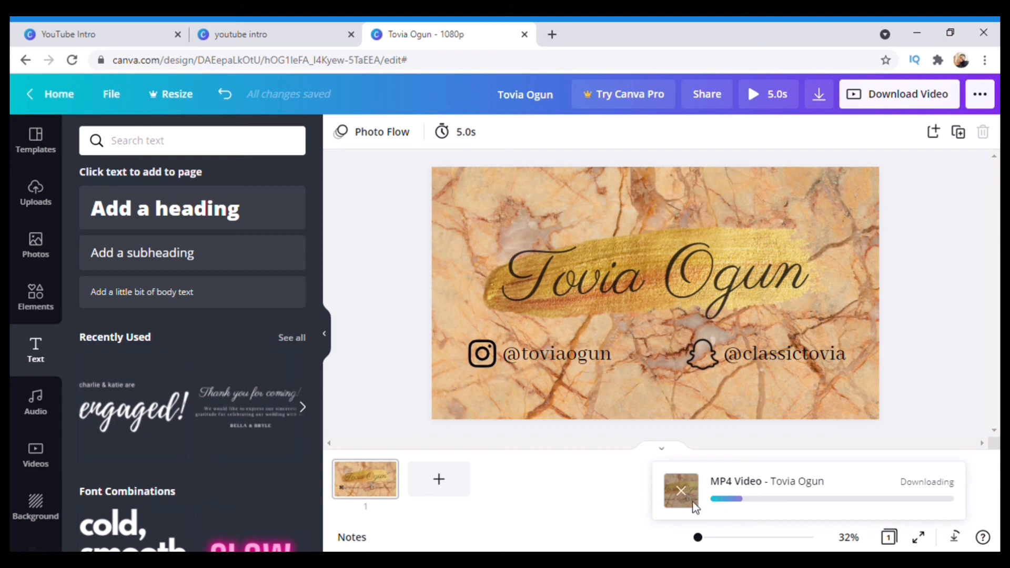
{"action": "left_click", "coordinate": [680, 490]}
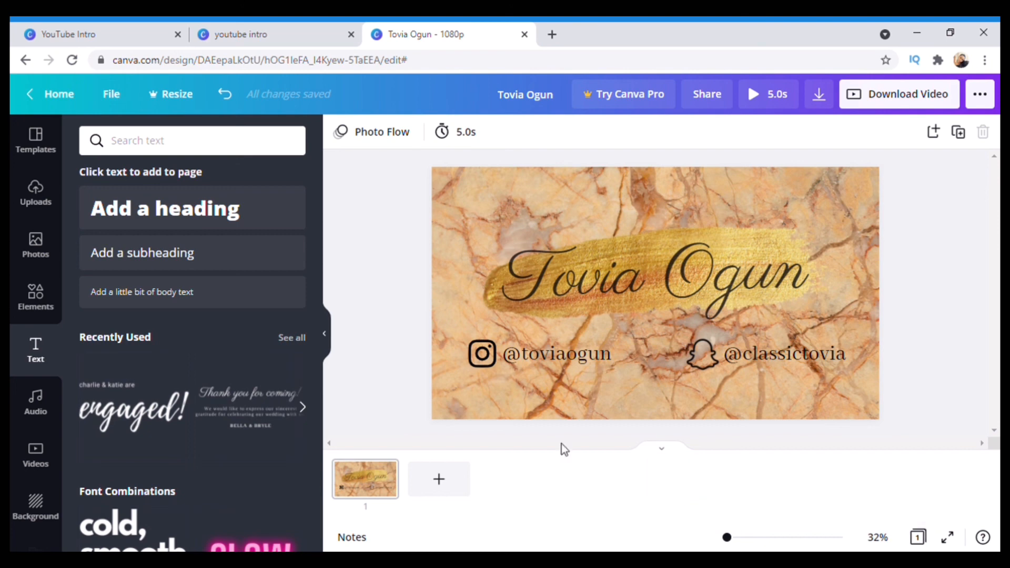